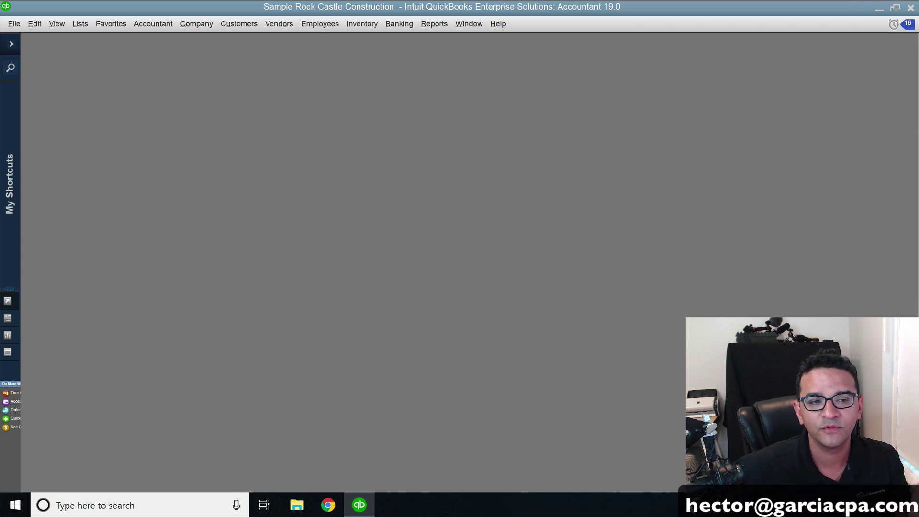
- Check the Multiple Inventory Sites setting in the advanced inventory settings of the company's Items & Inventory preferences
{"action": "left_click", "coordinate": [81, 24]}
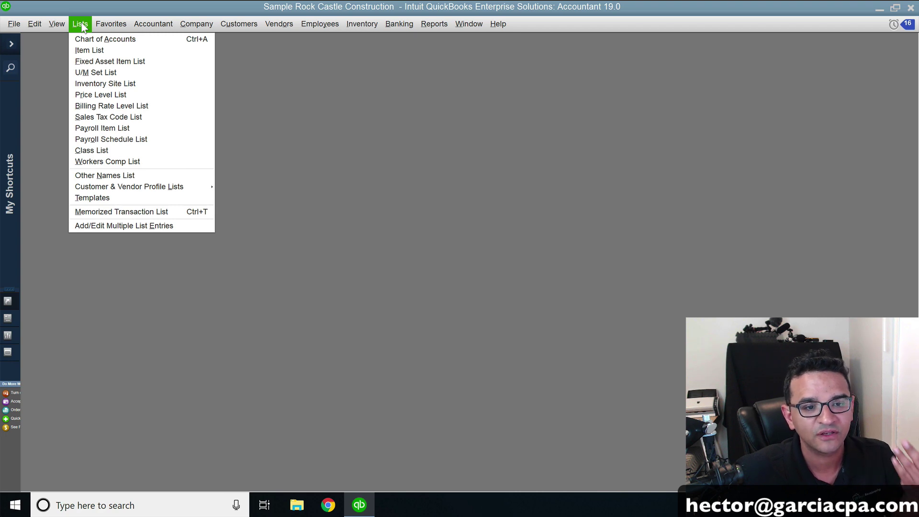
{"action": "mouse_move", "coordinate": [39, 25]}
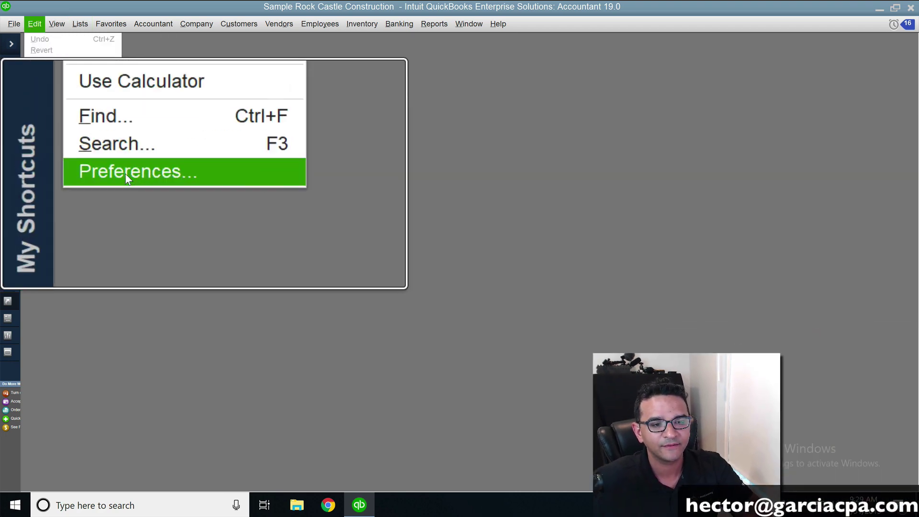
{"action": "left_click", "coordinate": [55, 174]}
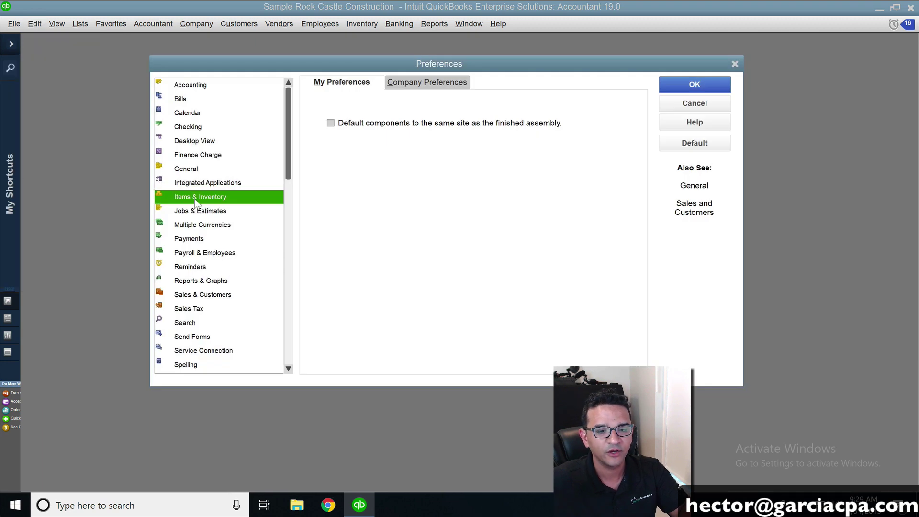
{"action": "left_click", "coordinate": [432, 86]}
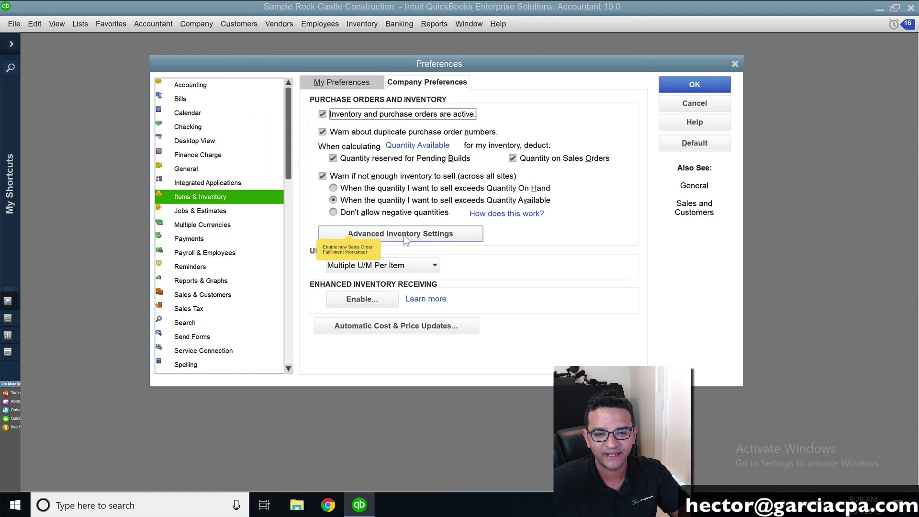
{"action": "left_click", "coordinate": [405, 235]}
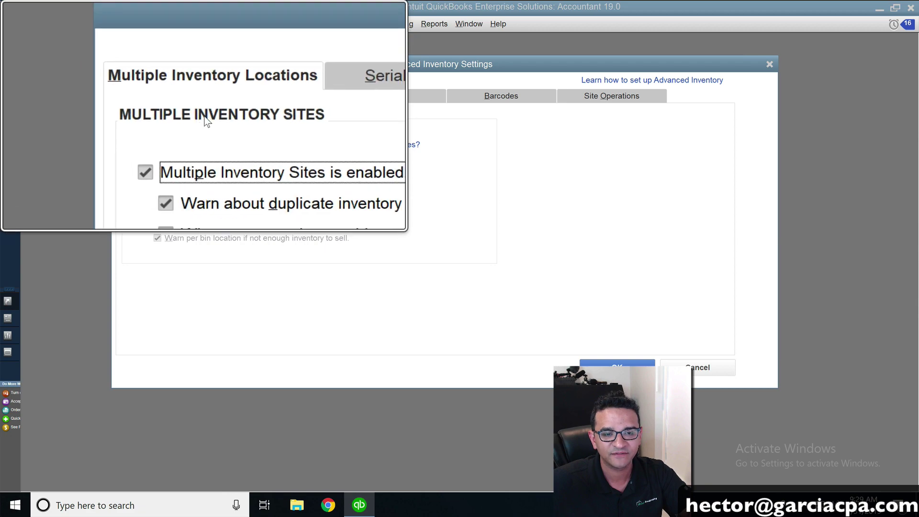
{"action": "left_click", "coordinate": [598, 364]}
{"action": "left_click", "coordinate": [694, 84]}
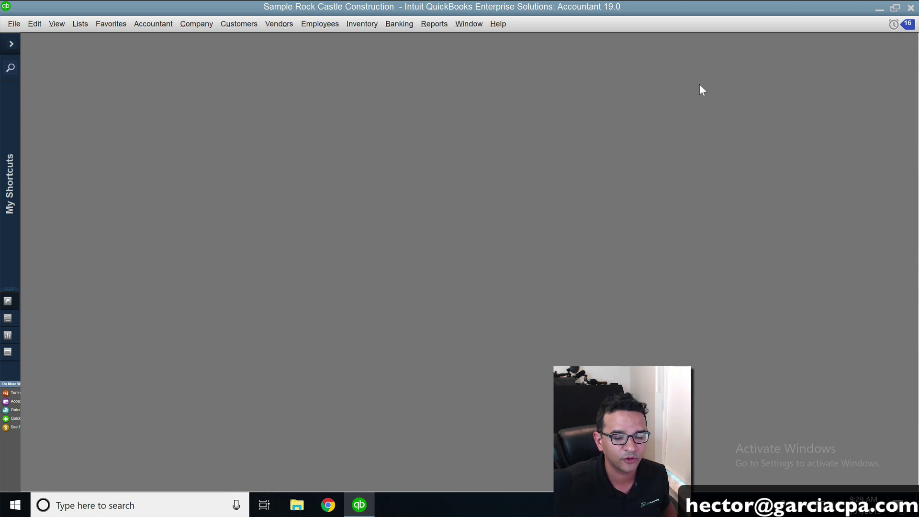
- Open the Inventory Site List, enlarge its window, and select the Main Warehouse site
{"action": "left_click", "coordinate": [80, 23]}
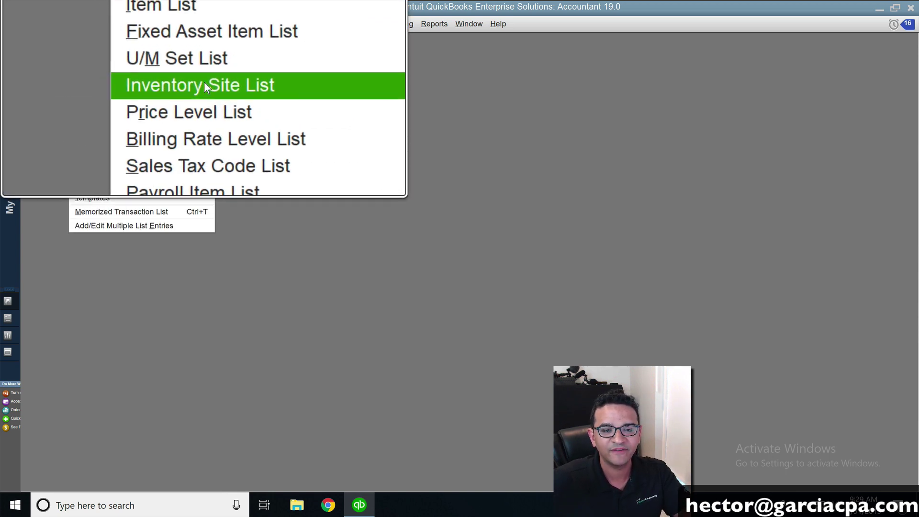
{"action": "left_click", "coordinate": [106, 84]}
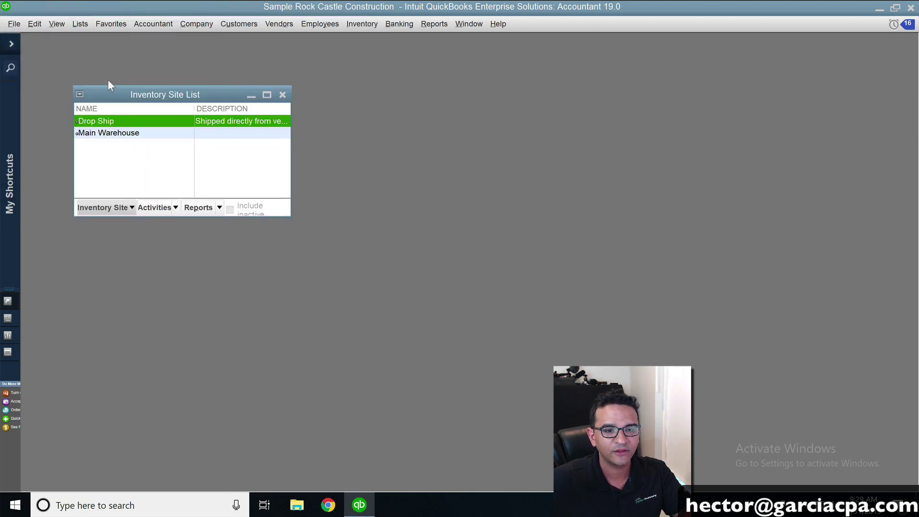
{"action": "left_click_drag", "start_coordinate": [282, 212], "coordinate": [546, 337]}
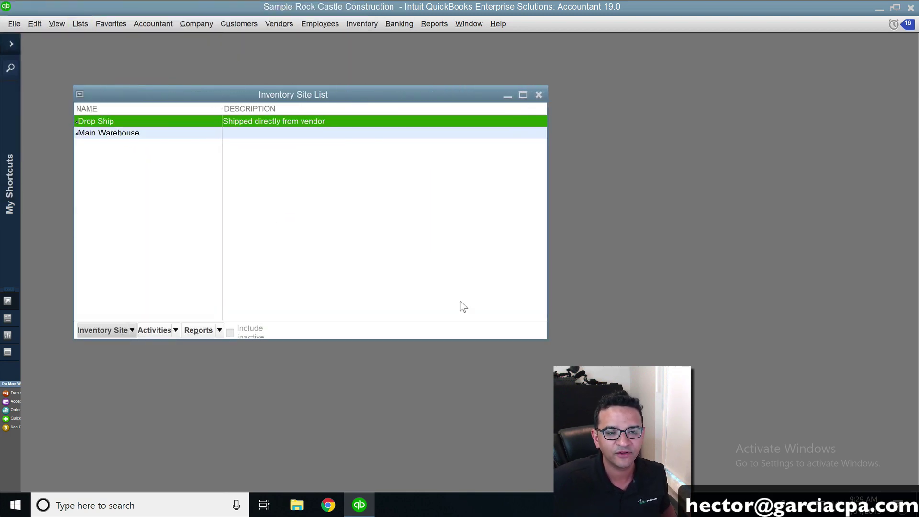
{"action": "left_click", "coordinate": [127, 138]}
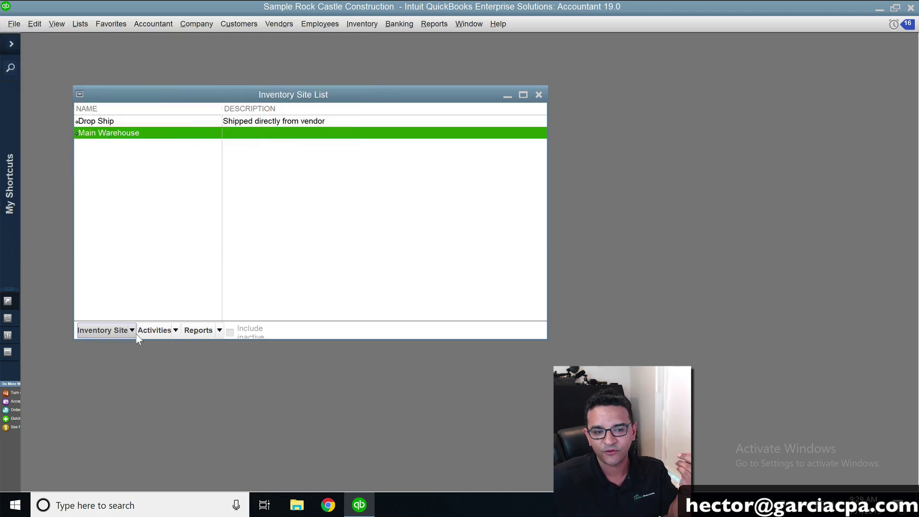
- Add a new inventory site named "Remote Warehouse #1" and close the site list
{"action": "left_click", "coordinate": [114, 330]}
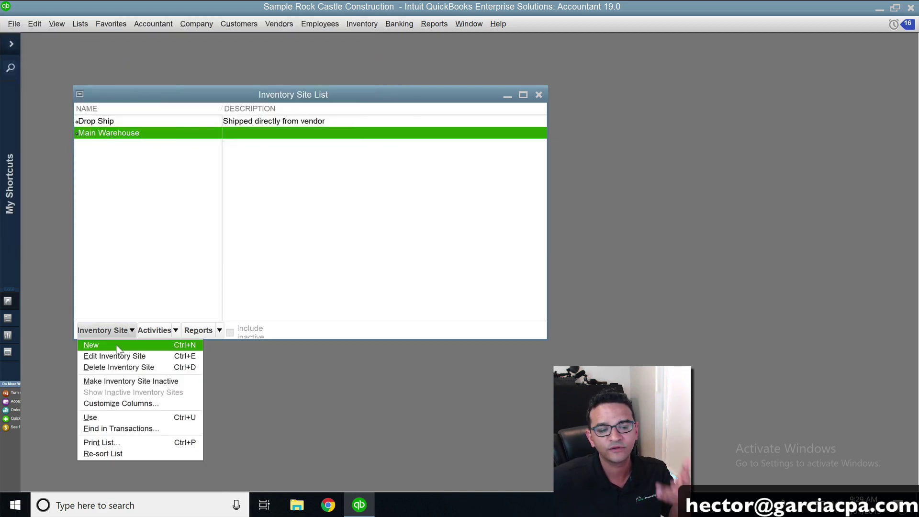
{"action": "left_click", "coordinate": [91, 344]}
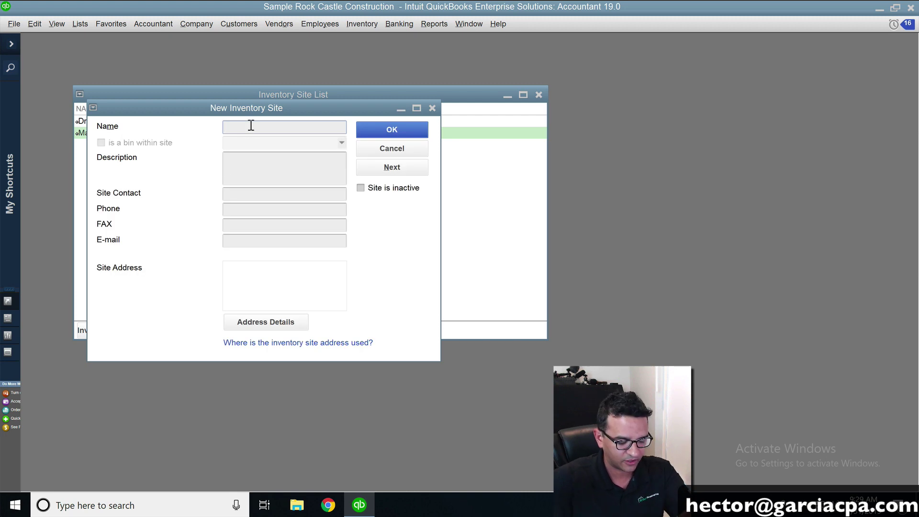
{"action": "type", "text": "Remote Warehouse #1"}
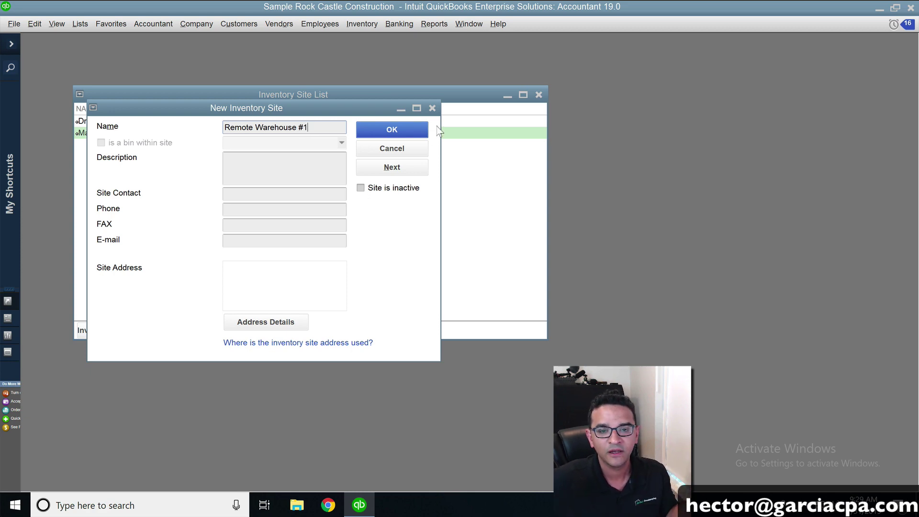
{"action": "left_click", "coordinate": [410, 129]}
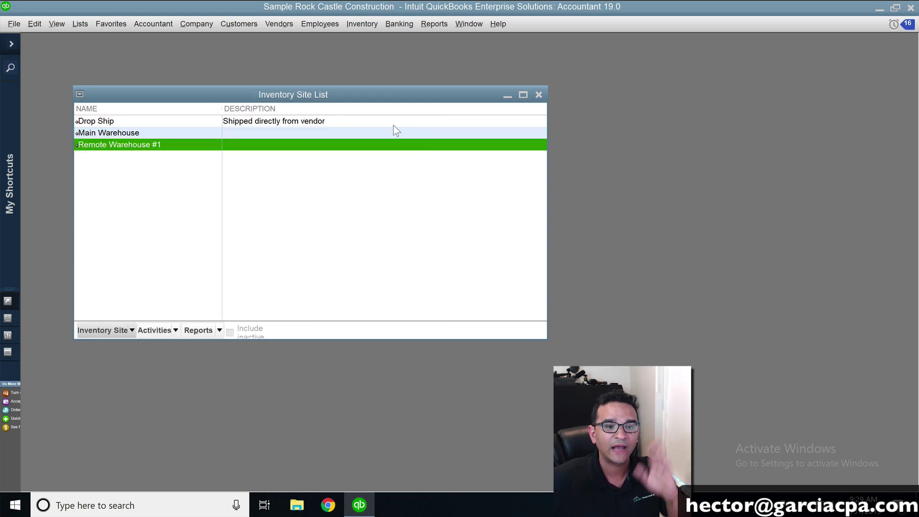
{"action": "left_click", "coordinate": [154, 134]}
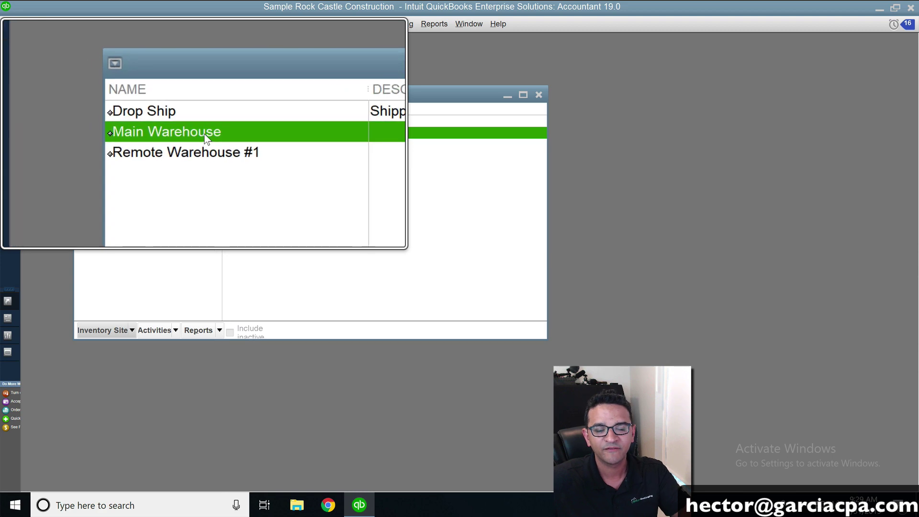
{"action": "left_click", "coordinate": [138, 146]}
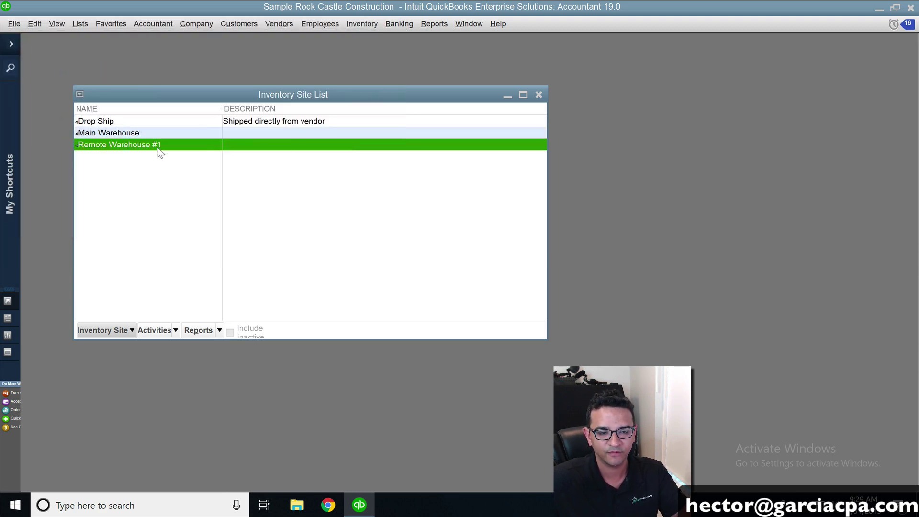
{"action": "left_click", "coordinate": [538, 96]}
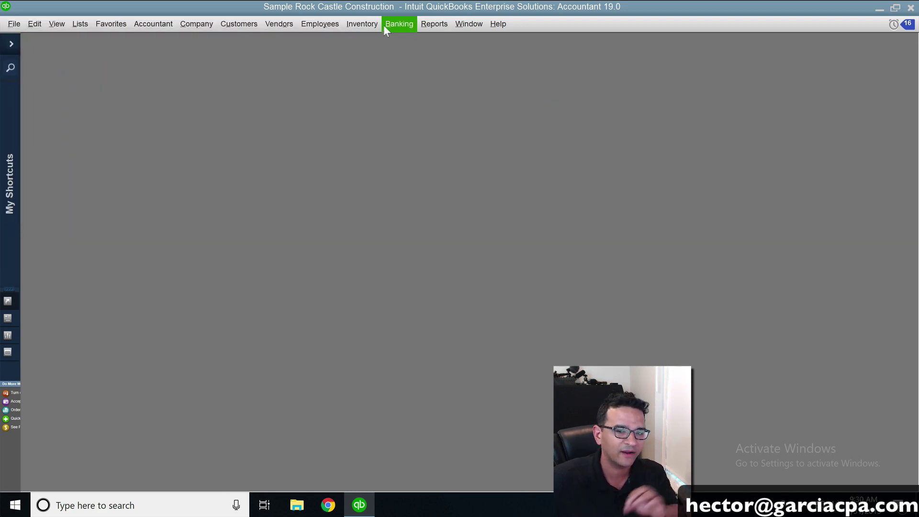
- Run the Inventory Stock Status by Site report and filter it to the Main Warehouse site
{"action": "left_click", "coordinate": [434, 24]}
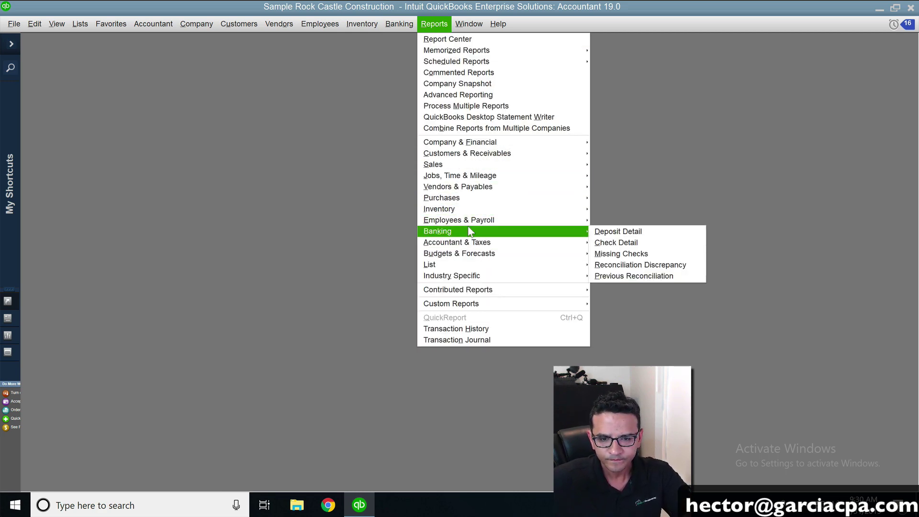
{"action": "mouse_move", "coordinate": [473, 213]}
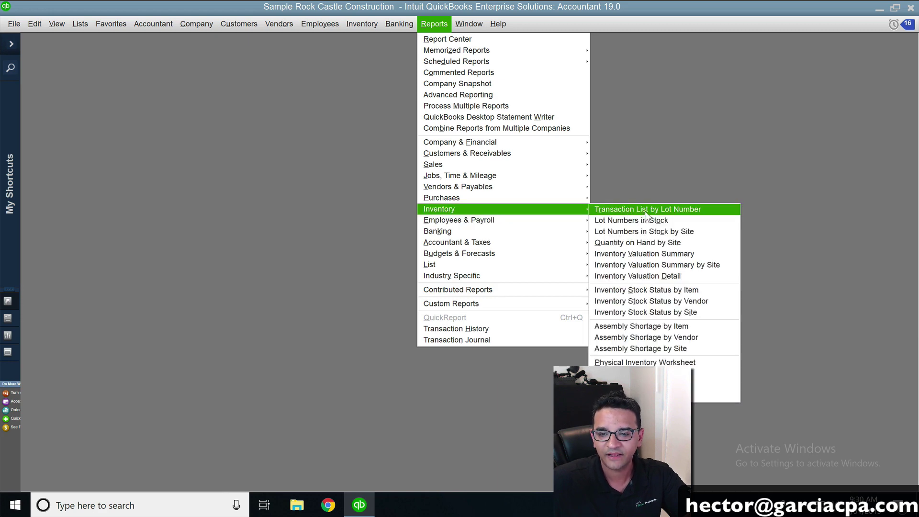
{"action": "left_click", "coordinate": [663, 316]}
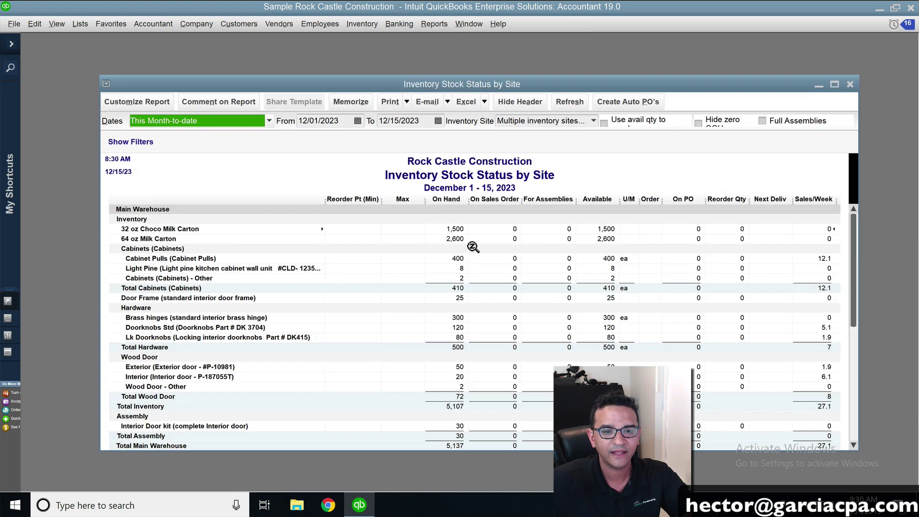
{"action": "left_click", "coordinate": [593, 121]}
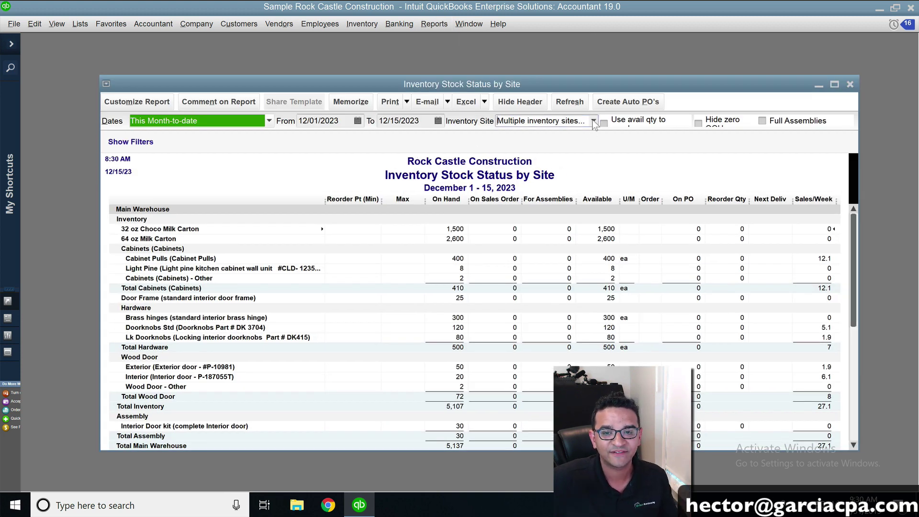
{"action": "left_click", "coordinate": [541, 187]}
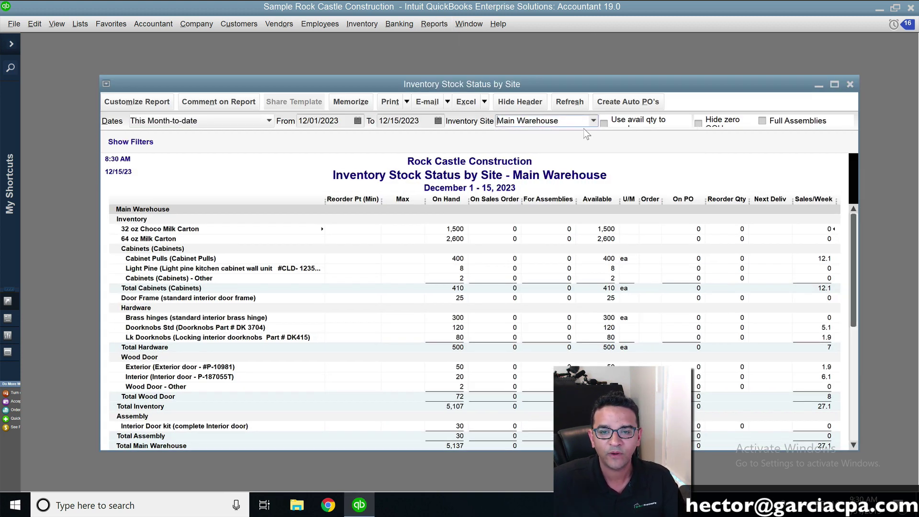
- Filter the stock status report to Remote Warehouse #1, then shrink and move its window to make room beside it
{"action": "left_click", "coordinate": [593, 122]}
{"action": "left_click", "coordinate": [540, 192]}
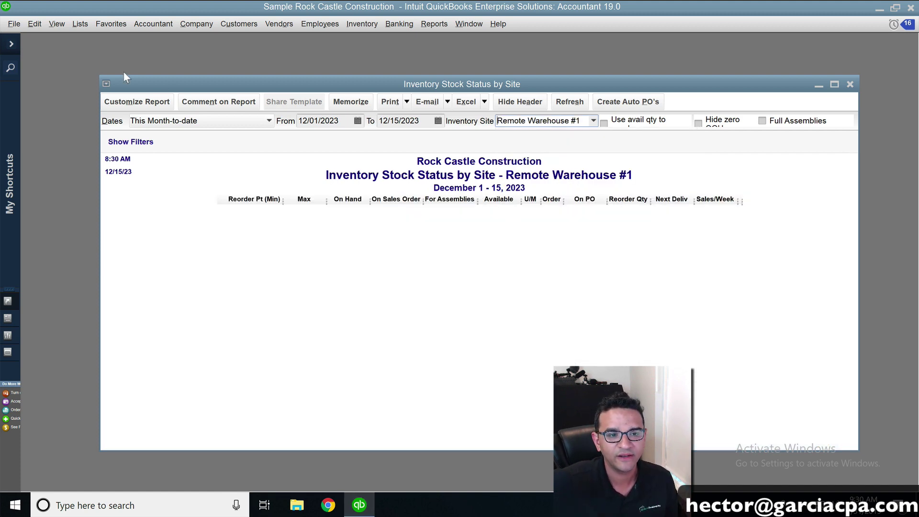
{"action": "left_click_drag", "start_coordinate": [101, 76], "coordinate": [317, 61]}
{"action": "left_click_drag", "start_coordinate": [457, 67], "coordinate": [510, 46]}
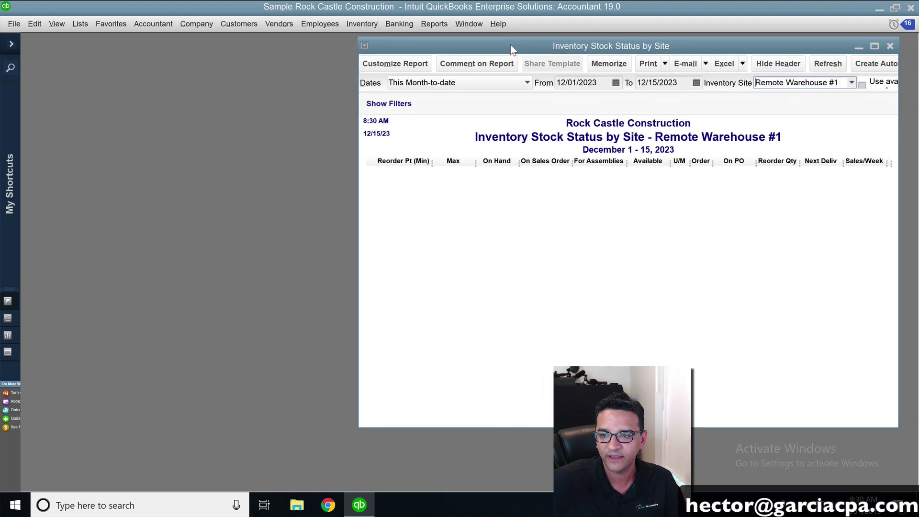
{"action": "left_click", "coordinate": [852, 83]}
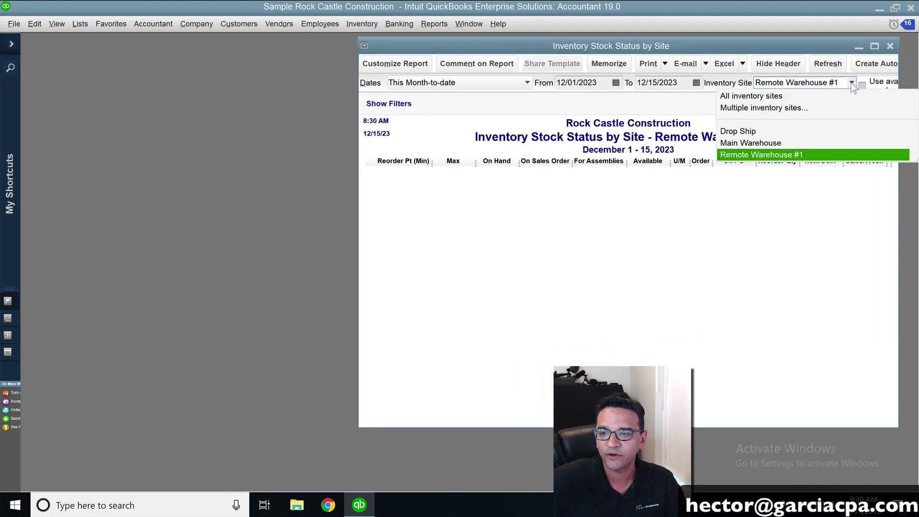
{"action": "left_click", "coordinate": [771, 155]}
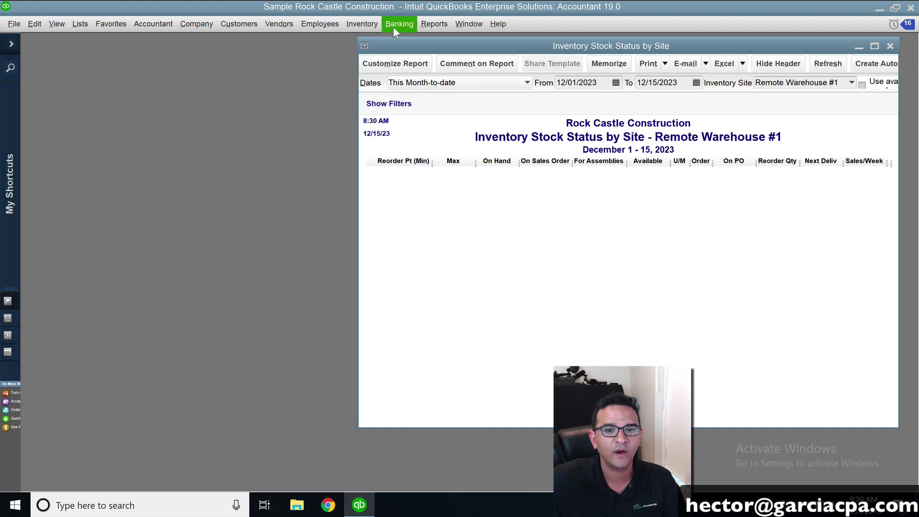
- Run a second Inventory Stock Status by Site report filtered to Main Warehouse and move its window away from the first report
{"action": "left_click", "coordinate": [424, 24]}
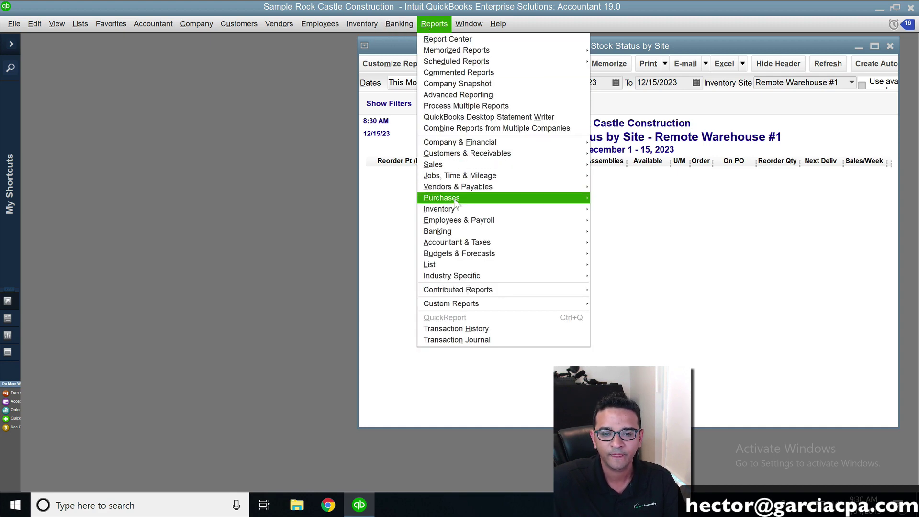
{"action": "mouse_move", "coordinate": [455, 210]}
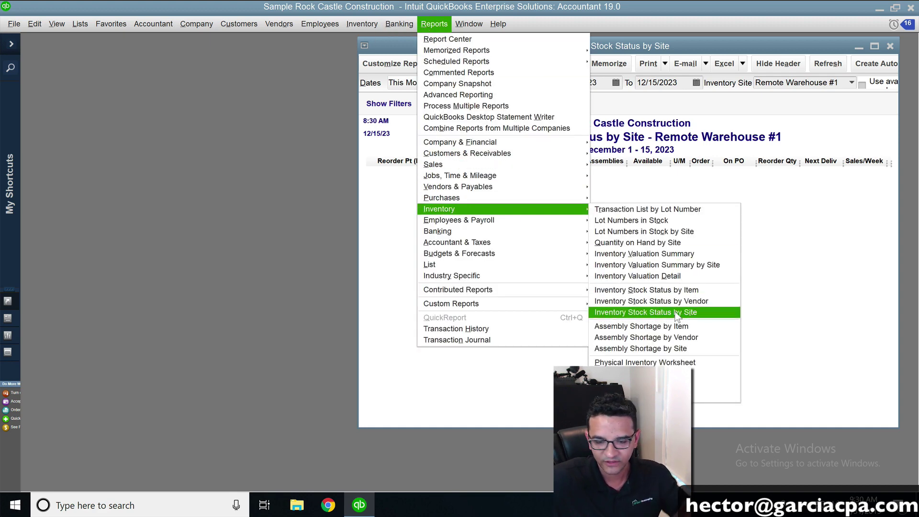
{"action": "left_click", "coordinate": [677, 312]}
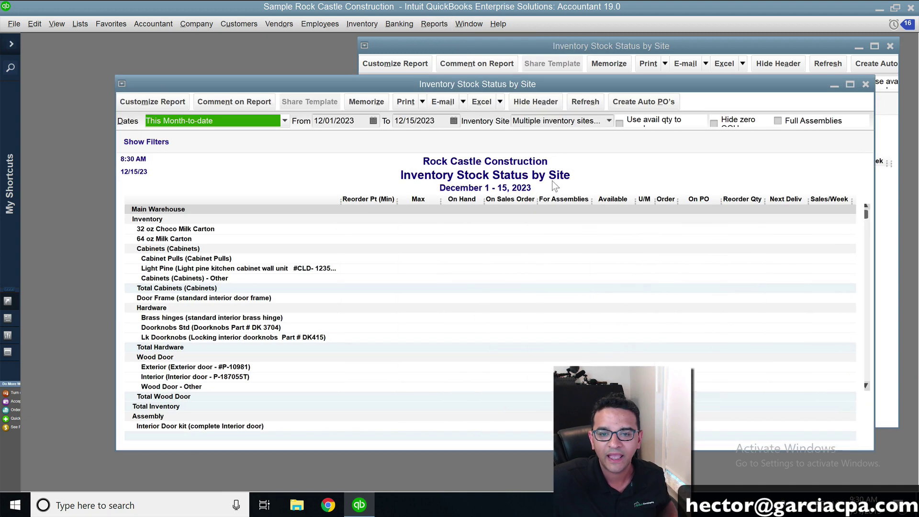
{"action": "left_click", "coordinate": [608, 120]}
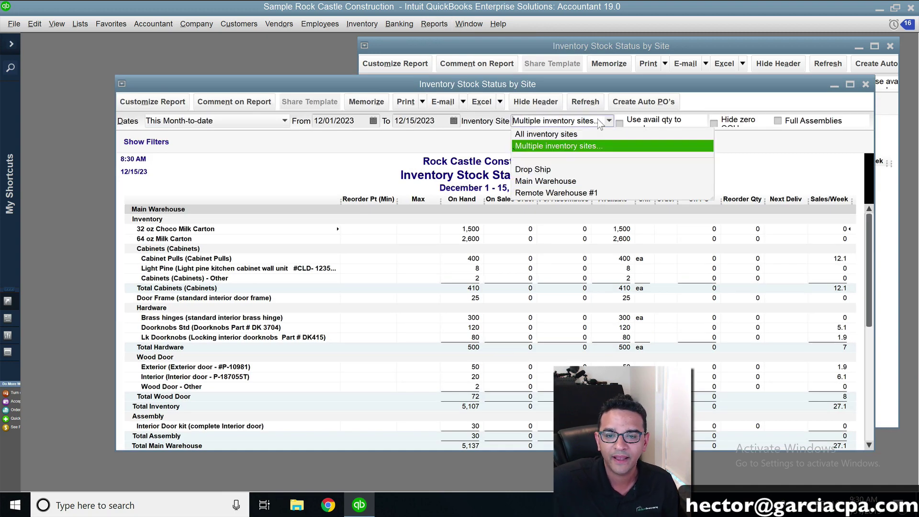
{"action": "left_click", "coordinate": [553, 182]}
{"action": "left_click_drag", "start_coordinate": [528, 84], "coordinate": [459, 98]}
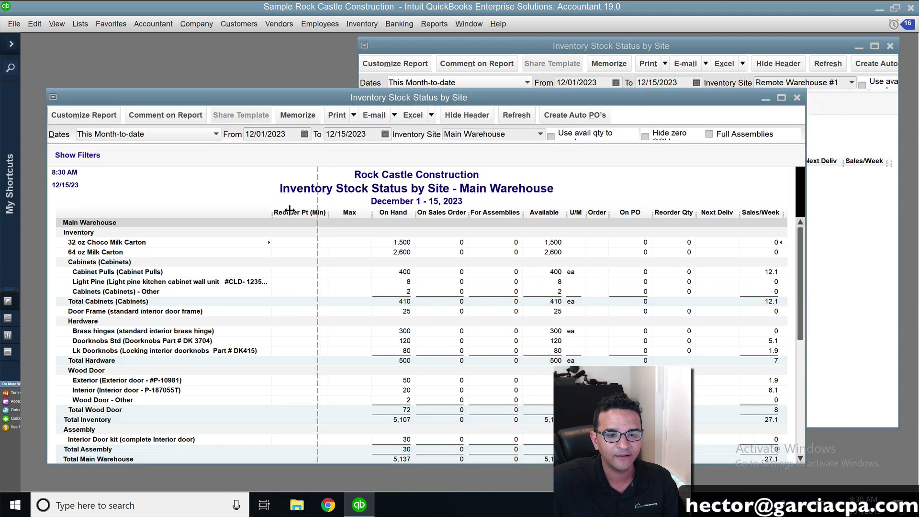
- Collapse the Reorder Pt (Min), Max, On Sales Order, For Assemblies and U/M columns in the Main Warehouse report
{"action": "left_click_drag", "start_coordinate": [271, 213], "coordinate": [296, 210]}
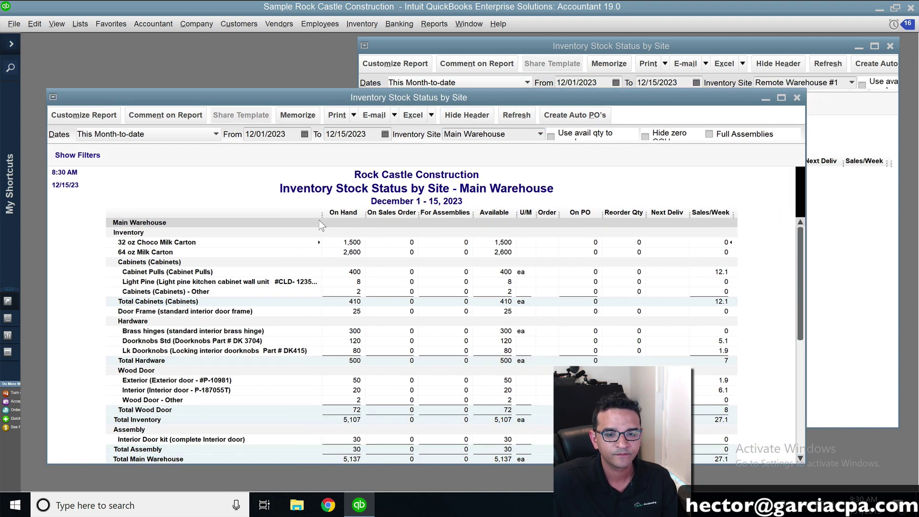
{"action": "left_click_drag", "start_coordinate": [420, 214], "coordinate": [362, 213]}
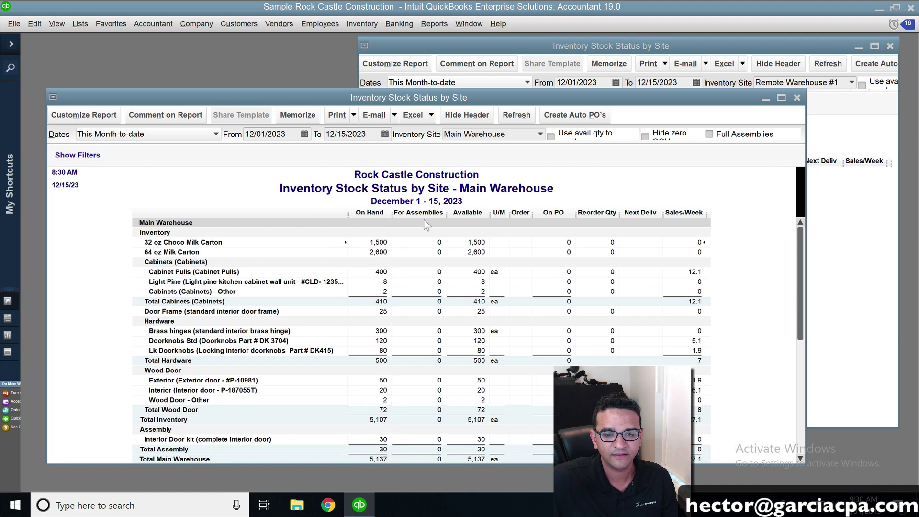
{"action": "left_click_drag", "start_coordinate": [439, 205], "coordinate": [385, 208]}
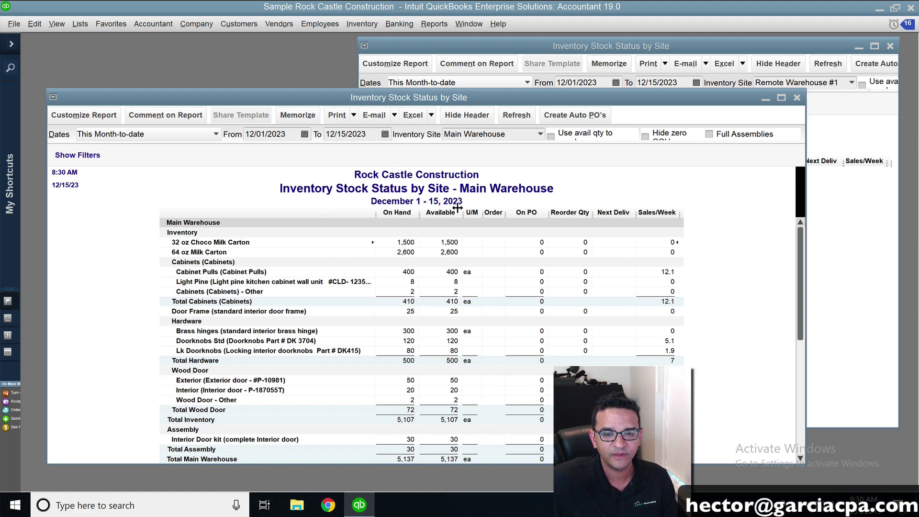
{"action": "left_click_drag", "start_coordinate": [480, 212], "coordinate": [462, 211]}
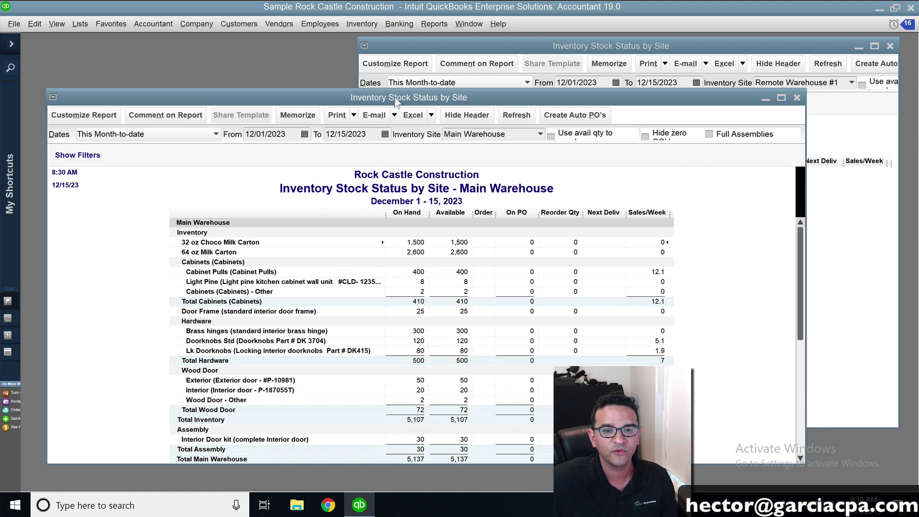
- Move the Main Warehouse report window farther from the Remote Warehouse #1 report and compare the milk carton stock in both
{"action": "left_click_drag", "start_coordinate": [391, 98], "coordinate": [270, 91]}
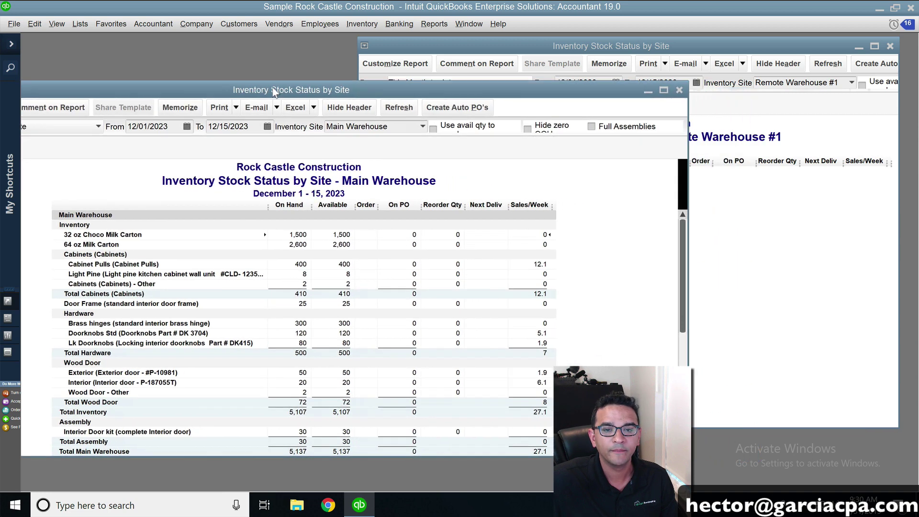
{"action": "left_click", "coordinate": [457, 47]}
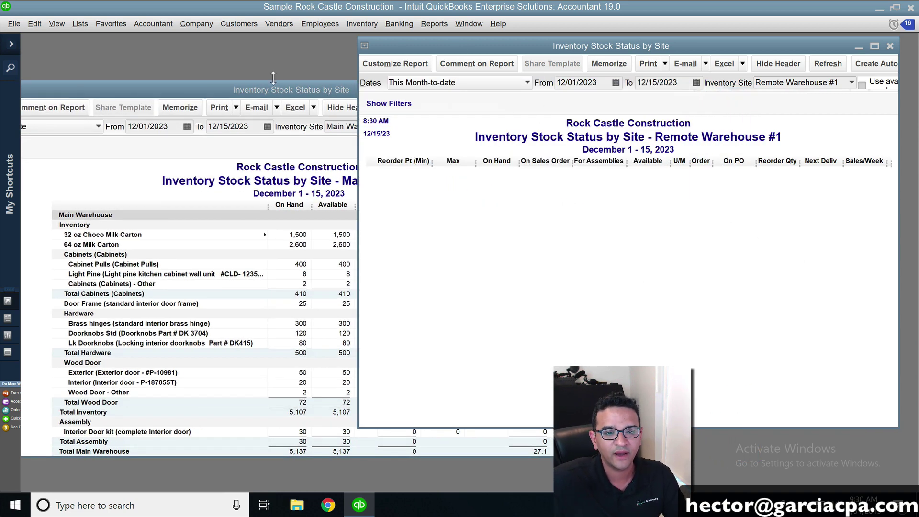
{"action": "left_click", "coordinate": [282, 94]}
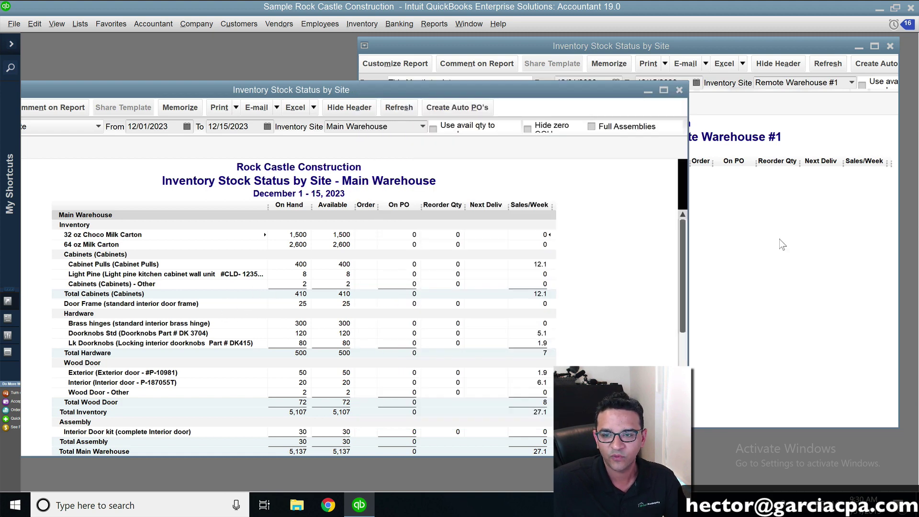
{"action": "left_click", "coordinate": [763, 252]}
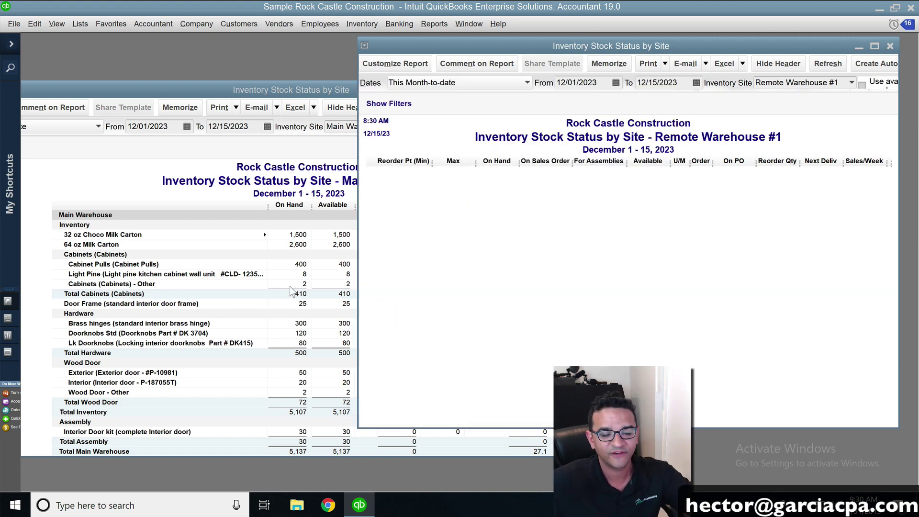
{"action": "left_click", "coordinate": [273, 234]}
{"action": "key", "text": "super+plus"}
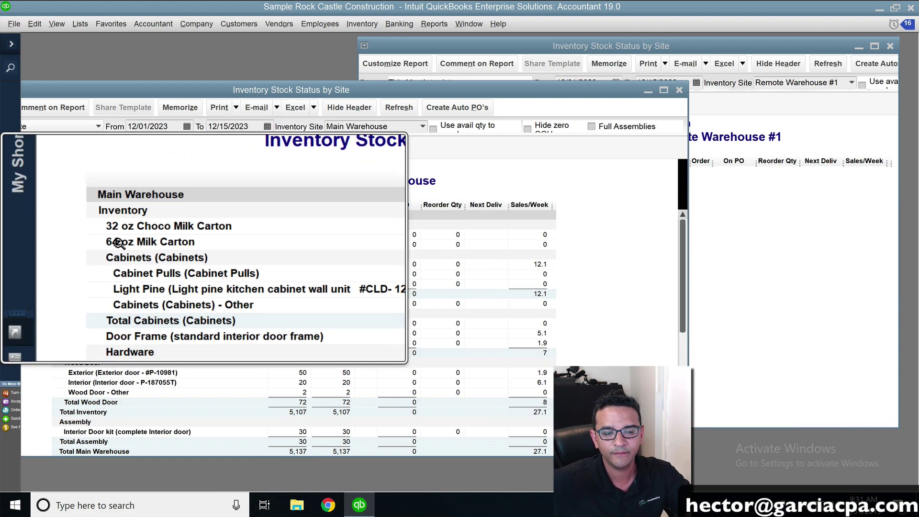
{"action": "key", "text": "super+plus"}
{"action": "key", "text": "super+Escape"}
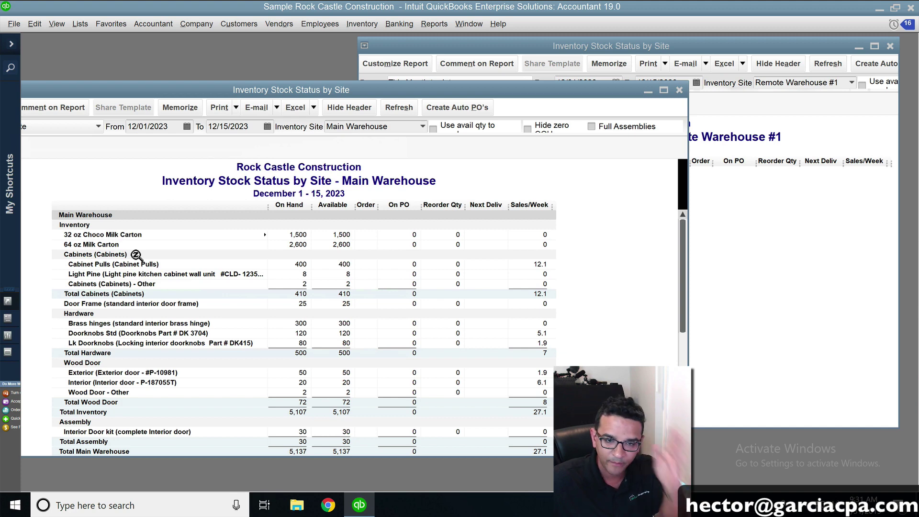
{"action": "left_click", "coordinate": [829, 300]}
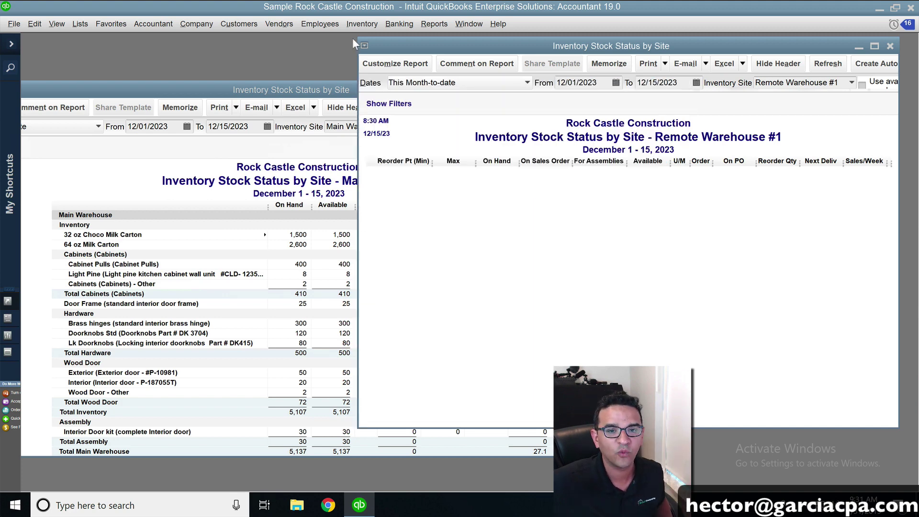
- Start an inventory transfer dated 12/15/2023 and set Main Warehouse as the site to transfer from
{"action": "left_click", "coordinate": [362, 24]}
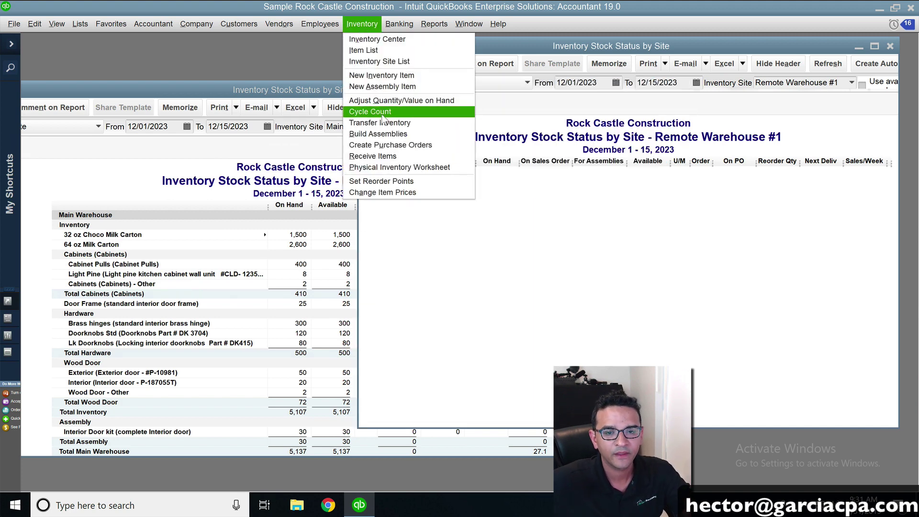
{"action": "key", "text": "super+plus"}
{"action": "key", "text": "super+Escape"}
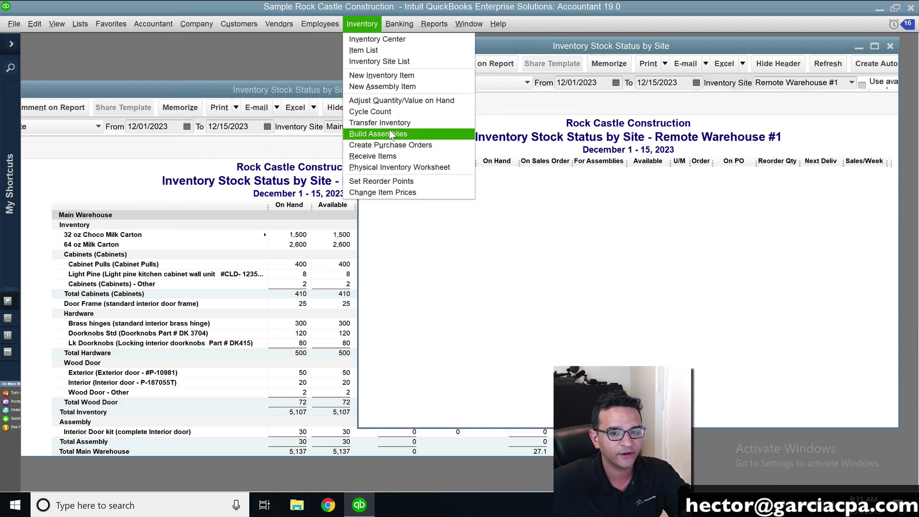
{"action": "left_click", "coordinate": [392, 133]}
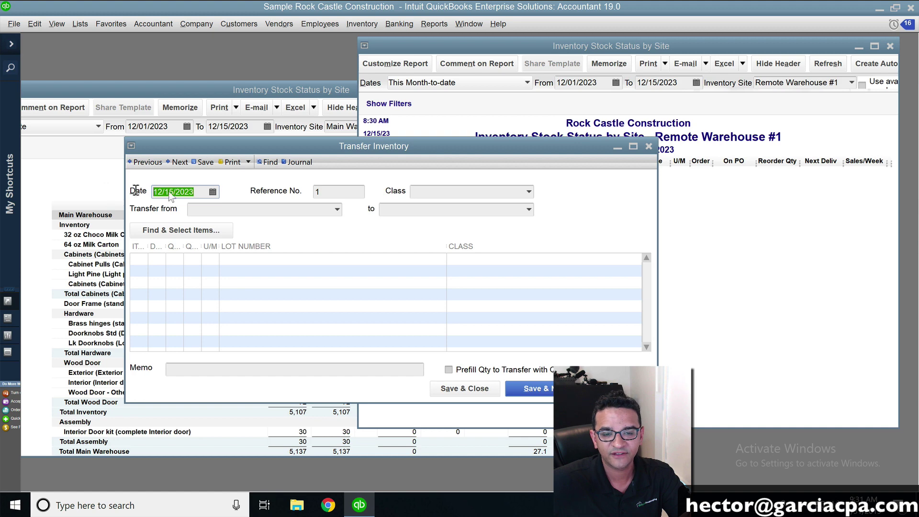
{"action": "left_click", "coordinate": [338, 209]}
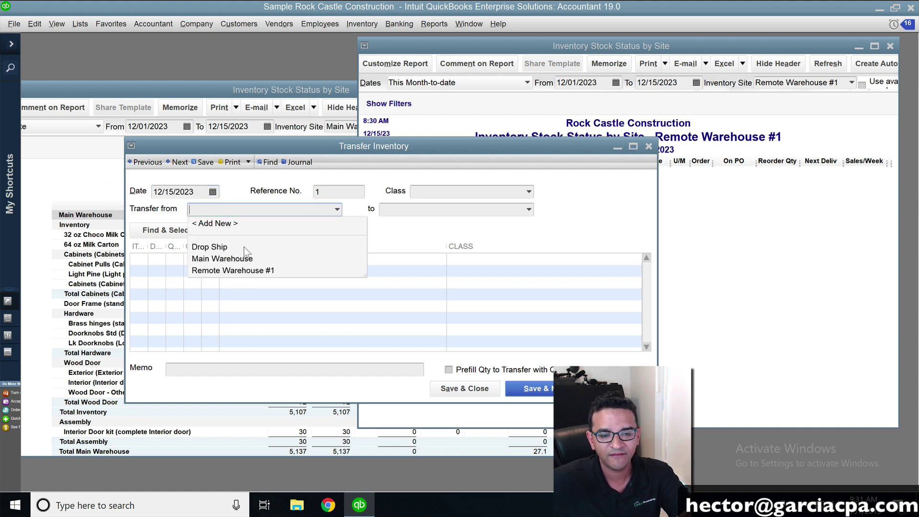
{"action": "key", "text": "super+plus"}
{"action": "key", "text": "super+Escape"}
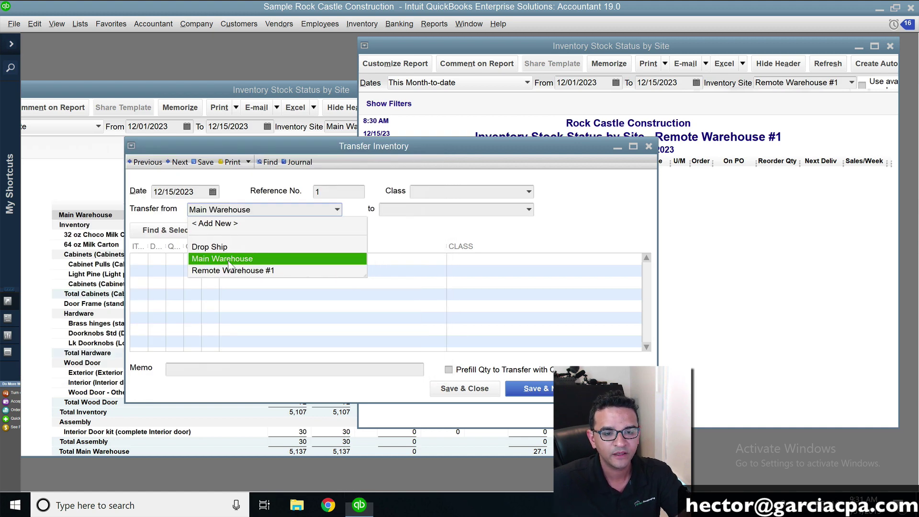
{"action": "left_click", "coordinate": [233, 257]}
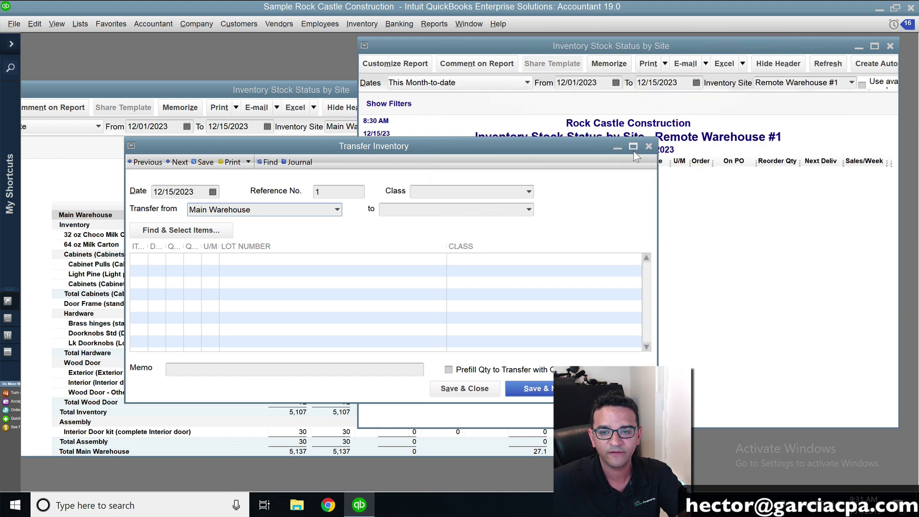
- Maximize the transfer form with wider item and quantity columns, and set the destination site to Remote Warehouse #1
{"action": "left_click", "coordinate": [633, 148]}
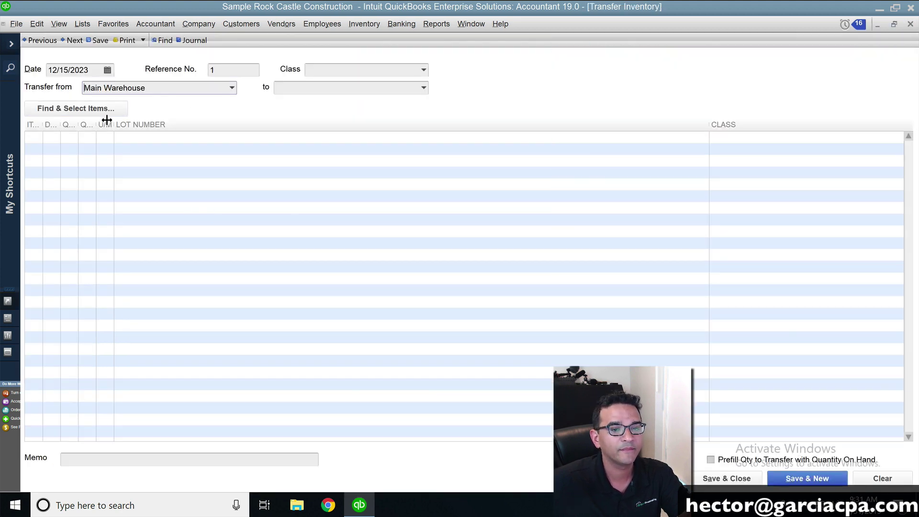
{"action": "left_click_drag", "start_coordinate": [113, 125], "coordinate": [144, 126]}
{"action": "left_click_drag", "start_coordinate": [78, 125], "coordinate": [124, 125]}
{"action": "mouse_move", "coordinate": [60, 124]}
{"action": "left_mouse_down"}
{"action": "mouse_move", "coordinate": [101, 124]}
{"action": "mouse_move", "coordinate": [67, 123]}
{"action": "mouse_move", "coordinate": [77, 125]}
{"action": "left_mouse_up"}
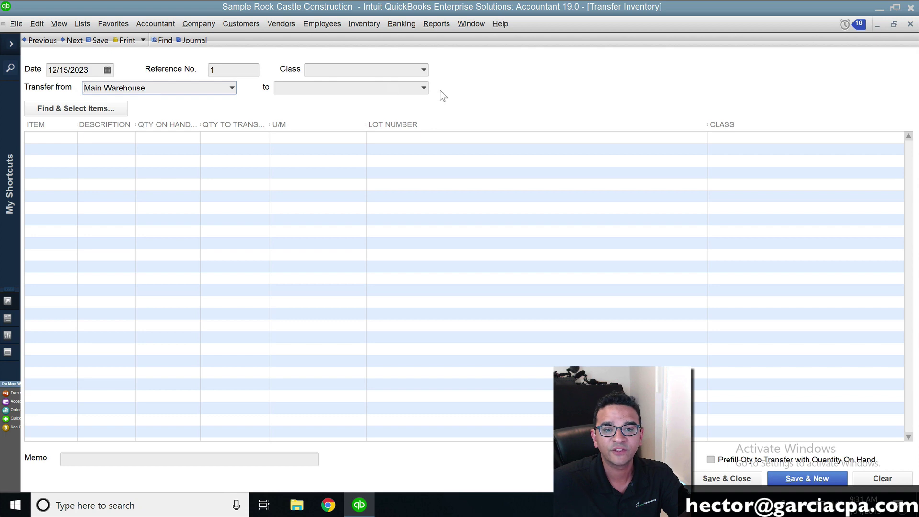
{"action": "left_click", "coordinate": [422, 88]}
{"action": "left_click", "coordinate": [329, 149]}
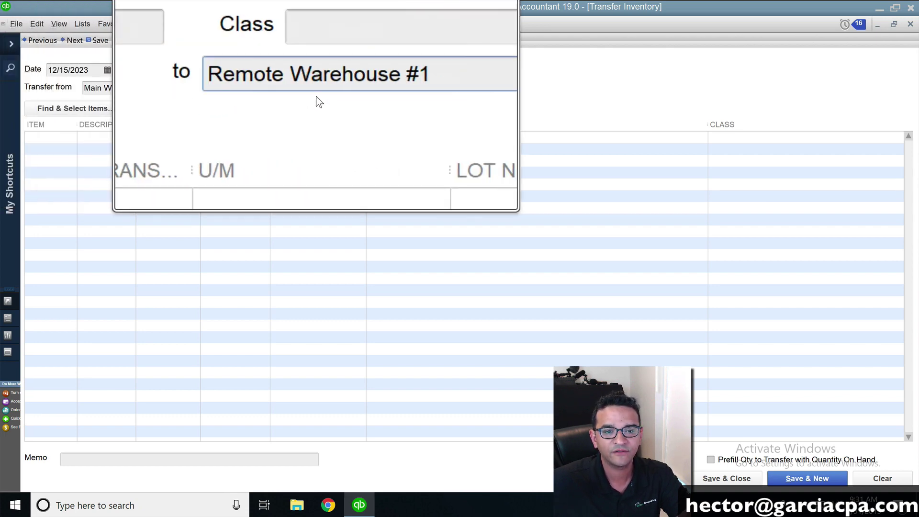
- Add 32 oz Choco Milk Carton to the transfer with lot number 2019-11-30 and a quantity of 500
{"action": "left_click", "coordinate": [67, 136]}
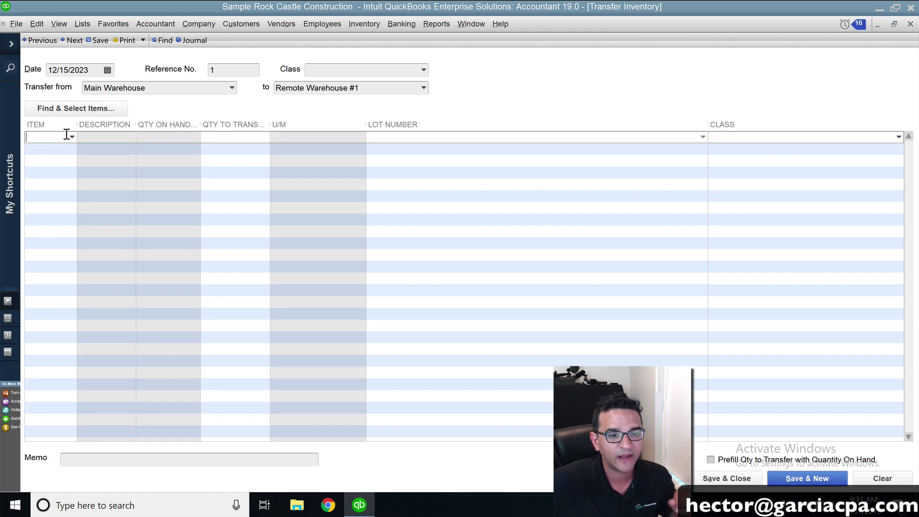
{"action": "left_click", "coordinate": [72, 138]}
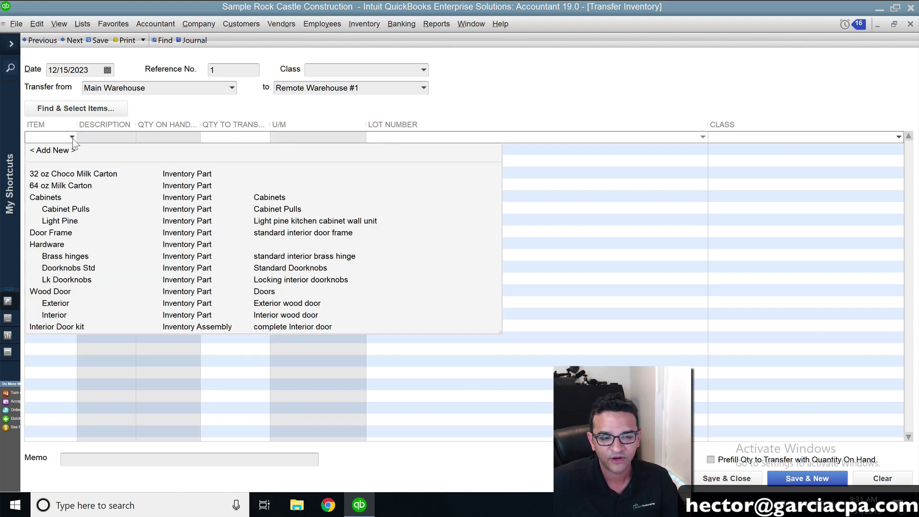
{"action": "left_click", "coordinate": [65, 175]}
{"action": "left_click", "coordinate": [72, 153]}
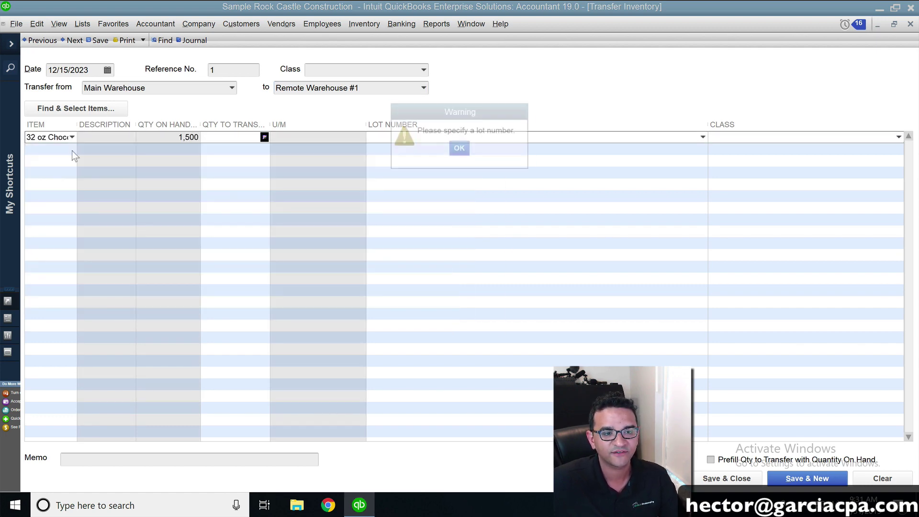
{"action": "left_click", "coordinate": [458, 149]}
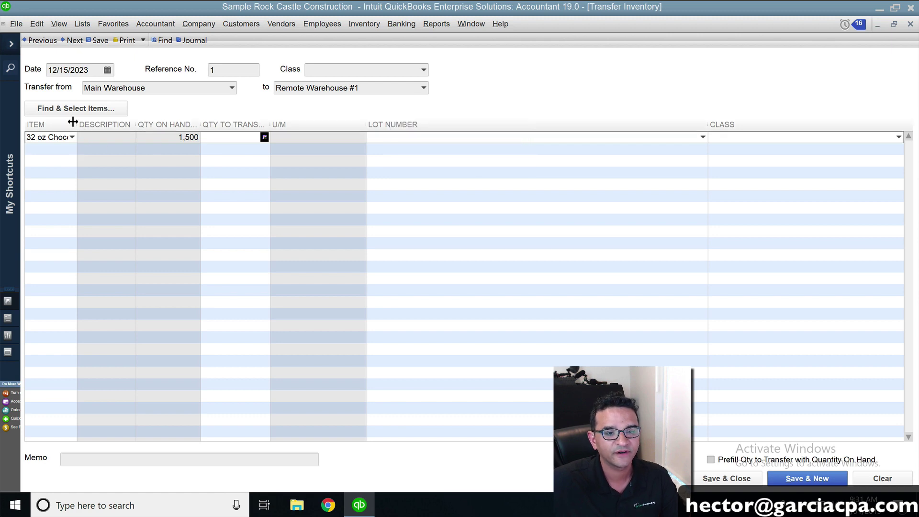
{"action": "left_click_drag", "start_coordinate": [76, 123], "coordinate": [147, 125]}
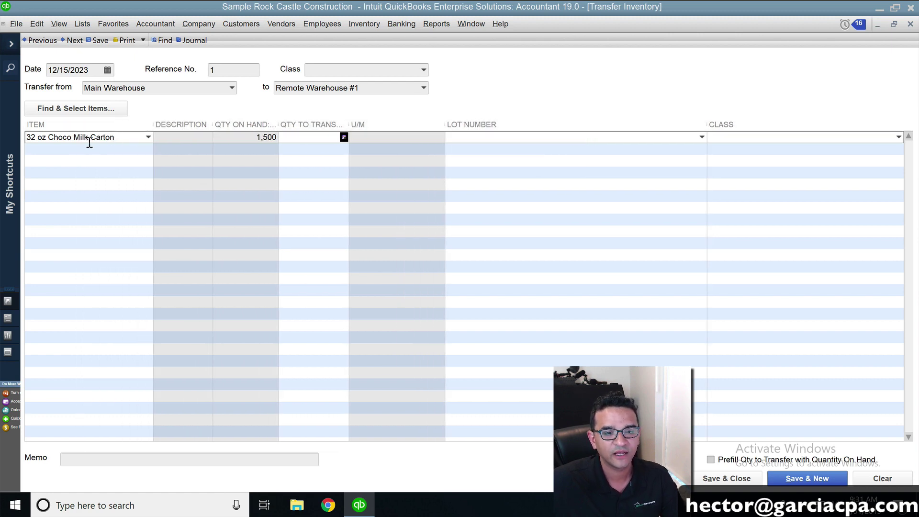
{"action": "left_click", "coordinate": [700, 137]}
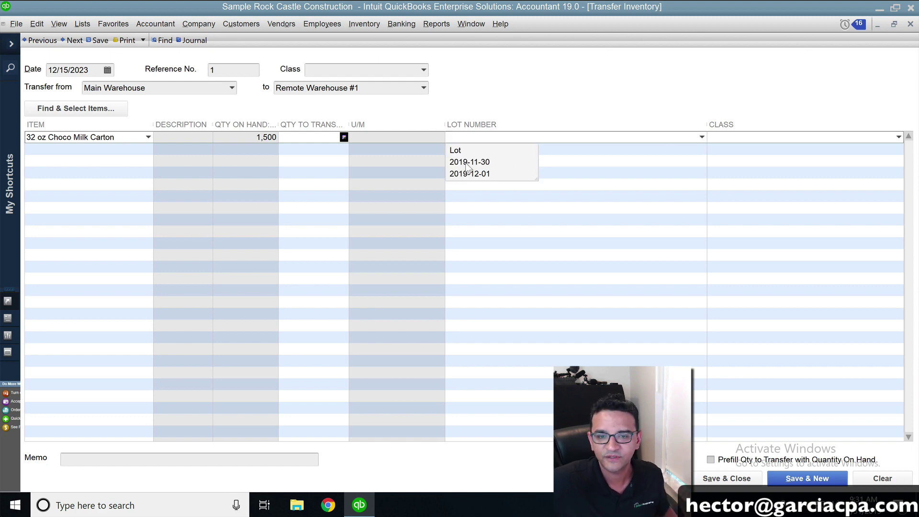
{"action": "left_click", "coordinate": [487, 162]}
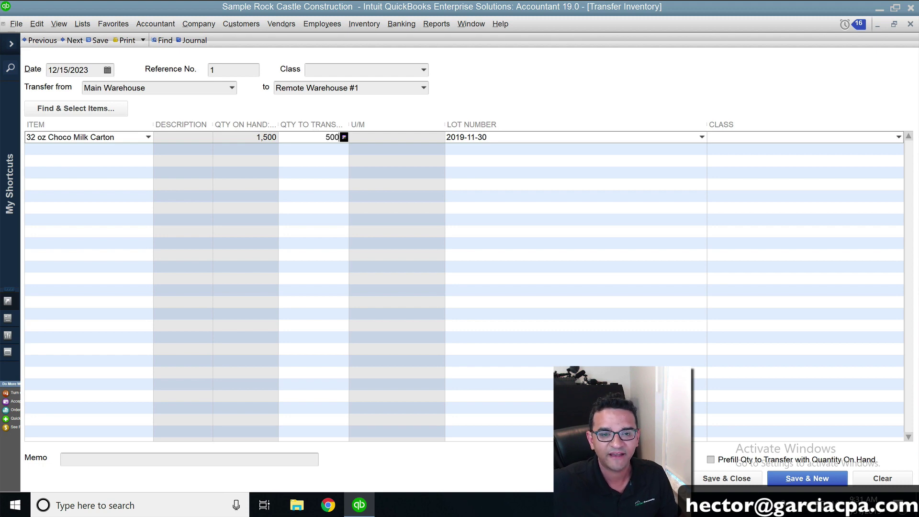
- Add 64 oz Milk Carton as the second transfer line with lot number 09/30/2019 and a quantity of 200
{"action": "left_click", "coordinate": [101, 148]}
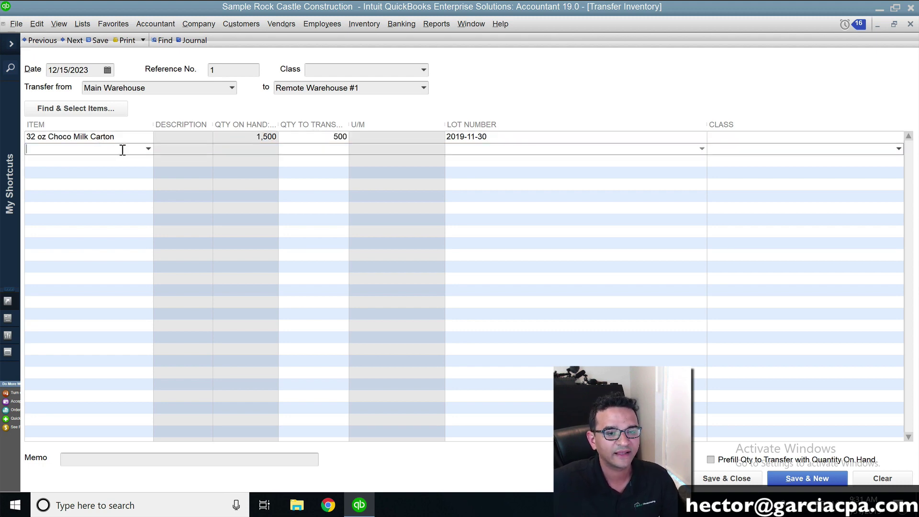
{"action": "left_click", "coordinate": [149, 149]}
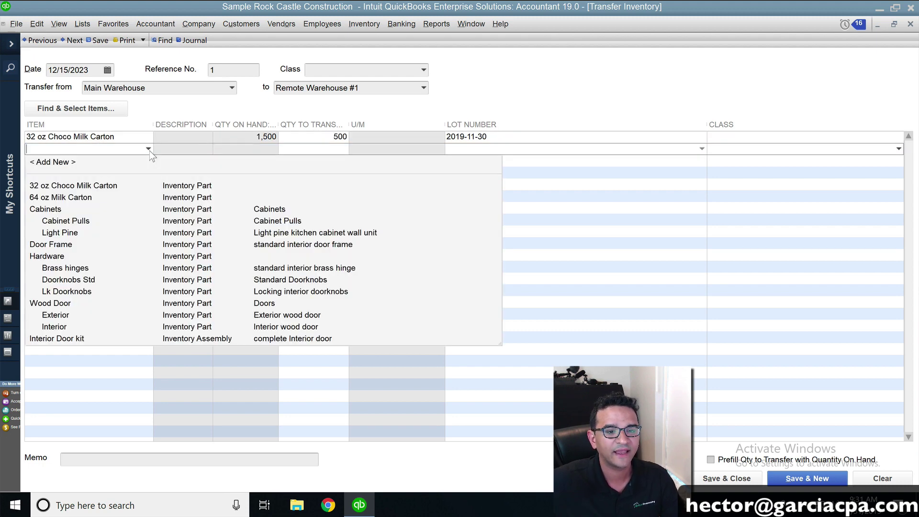
{"action": "left_click", "coordinate": [41, 198]}
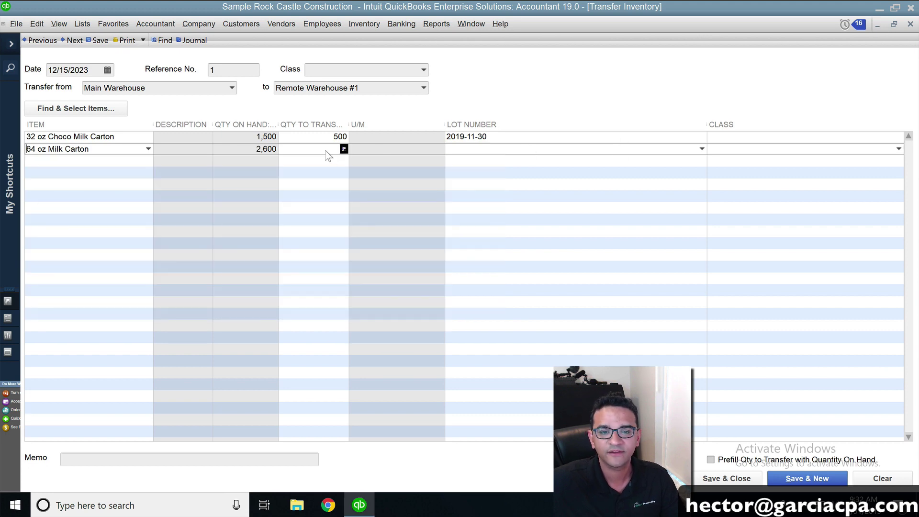
{"action": "left_click", "coordinate": [702, 150]}
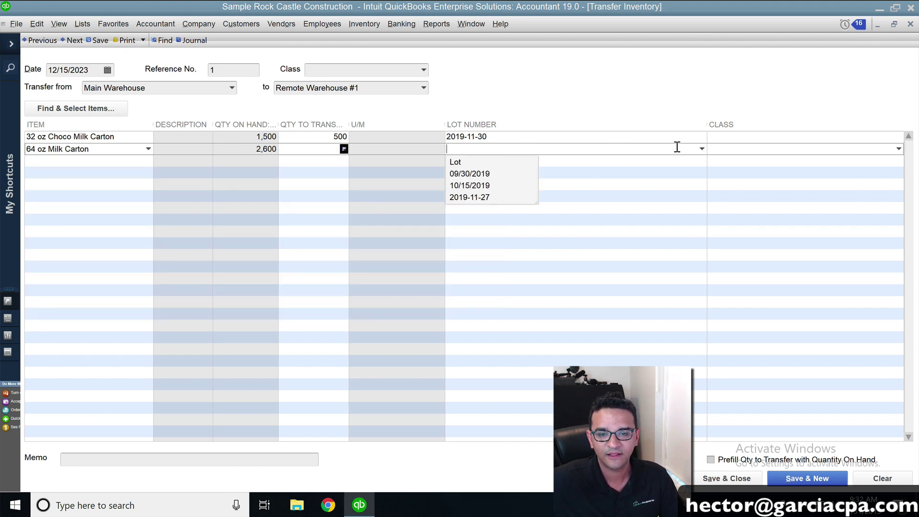
{"action": "left_click", "coordinate": [470, 174]}
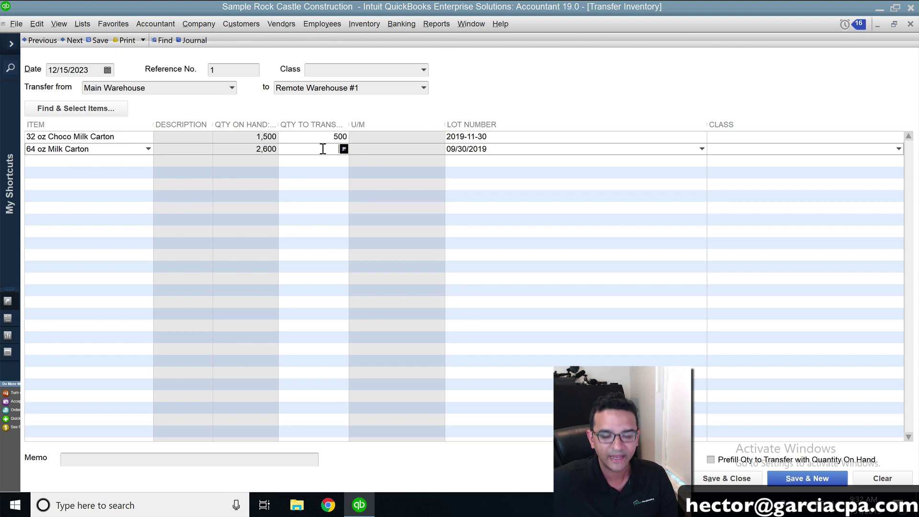
{"action": "type", "text": "200"}
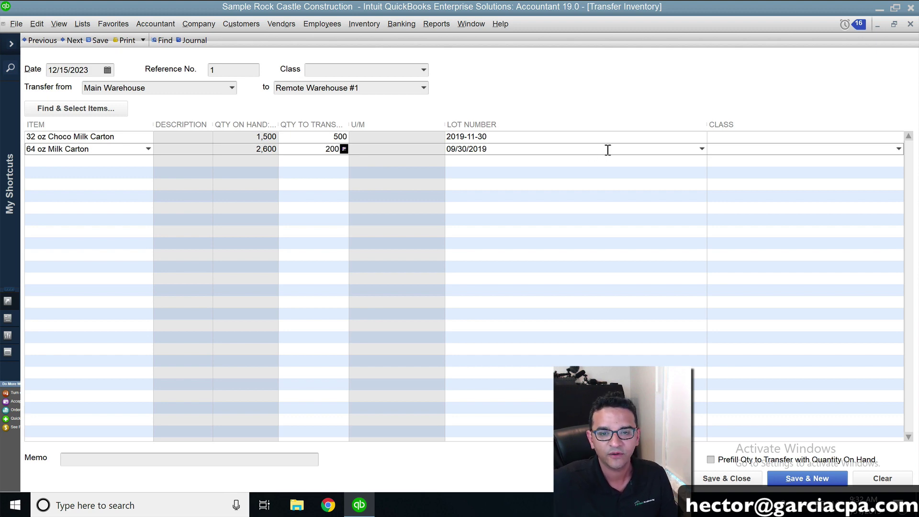
{"action": "left_click", "coordinate": [569, 163]}
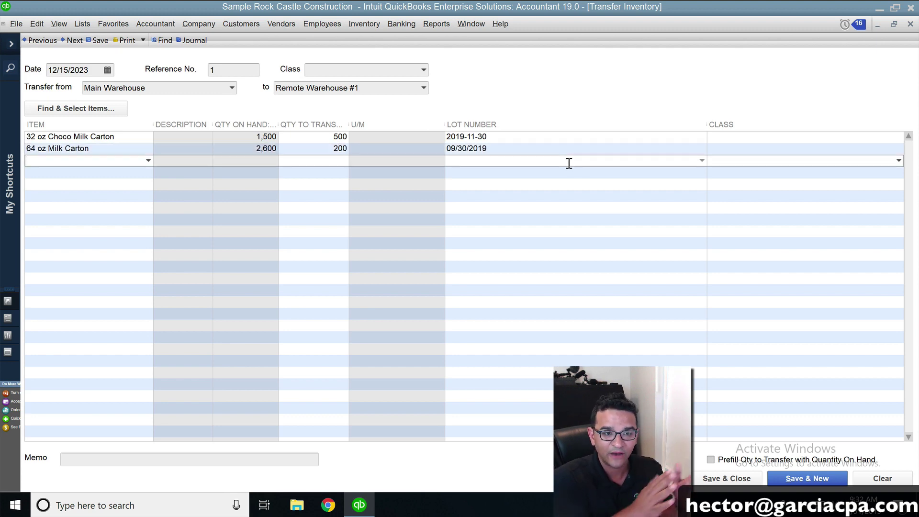
- Check the lot numbers on both milk carton lines, then save and close the inventory transfer
{"action": "left_click", "coordinate": [498, 137]}
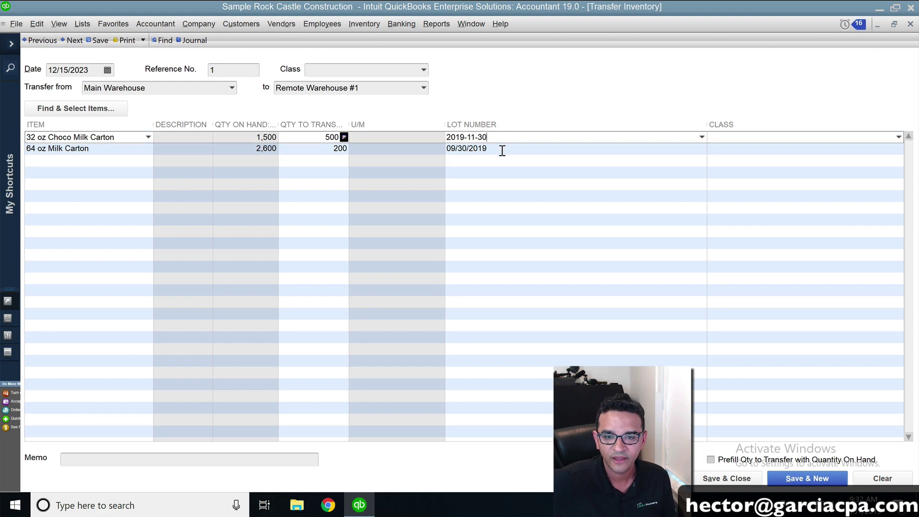
{"action": "left_click", "coordinate": [502, 150]}
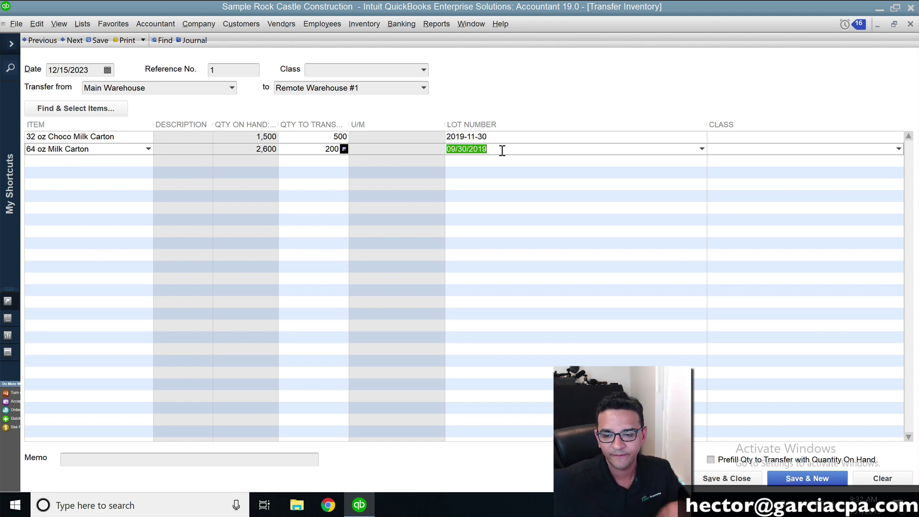
{"action": "left_click", "coordinate": [729, 480]}
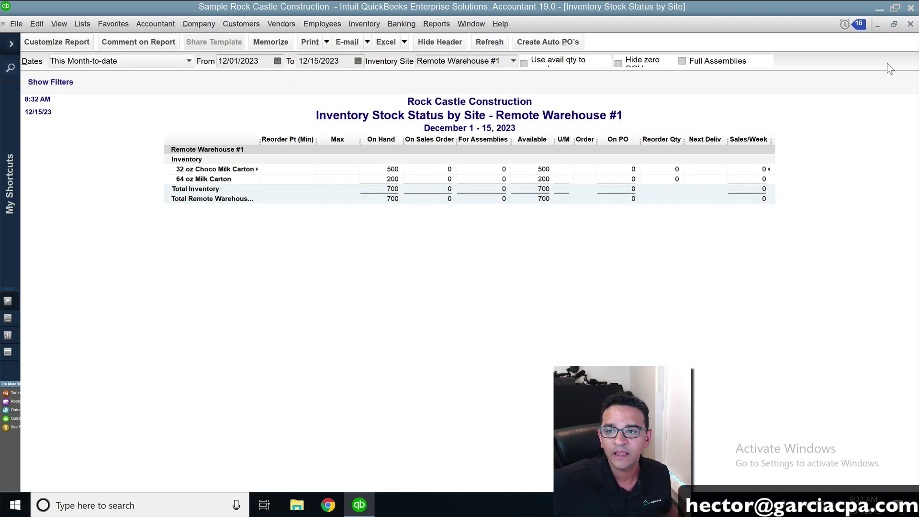
- Restore the maximized report window and narrow the Main Warehouse report to reveal more of the Remote Warehouse #1 report
{"action": "left_click", "coordinate": [893, 24]}
{"action": "left_click", "coordinate": [213, 202]}
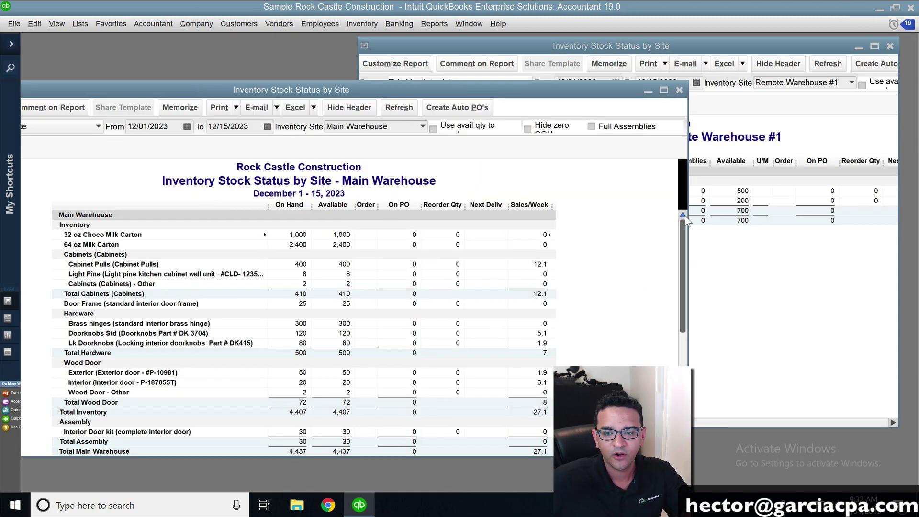
{"action": "left_click_drag", "start_coordinate": [688, 220], "coordinate": [573, 221]}
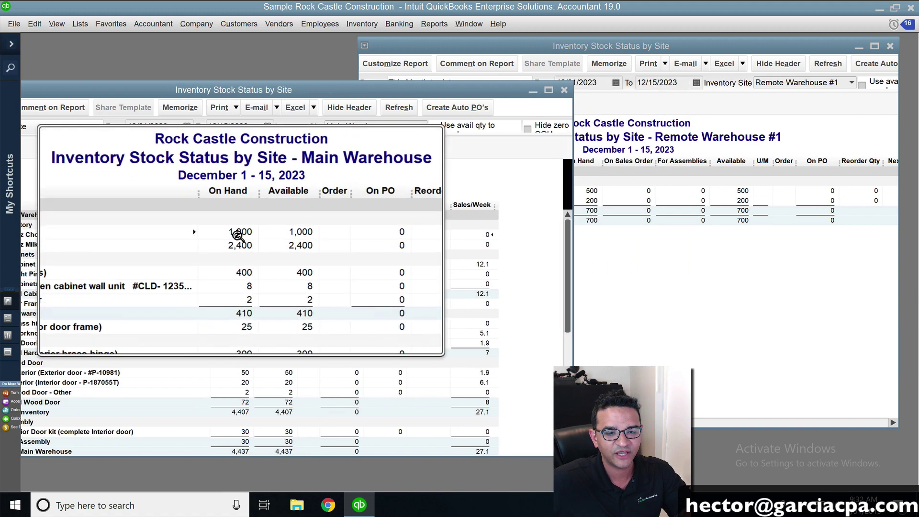
- Compare the Main Warehouse and Remote Warehouse #1 stock status reports, then close both reports
{"action": "left_click", "coordinate": [703, 255]}
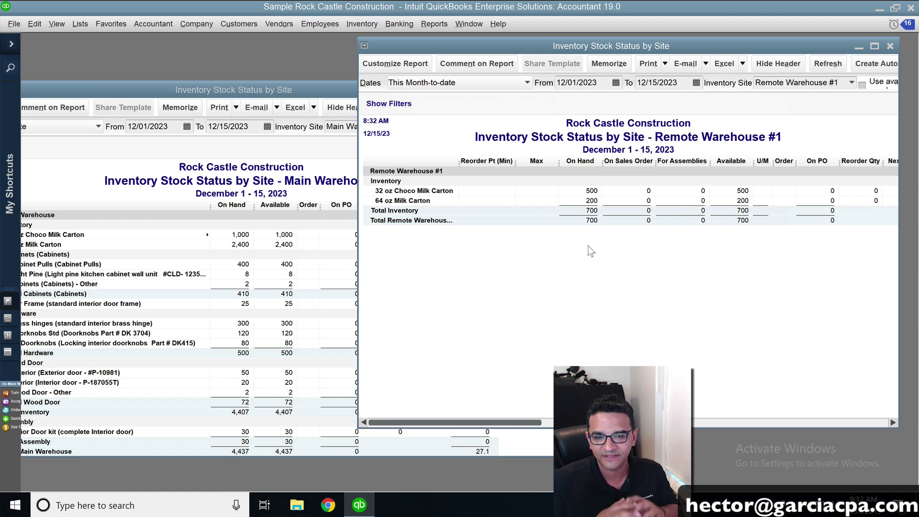
{"action": "left_click", "coordinate": [317, 100]}
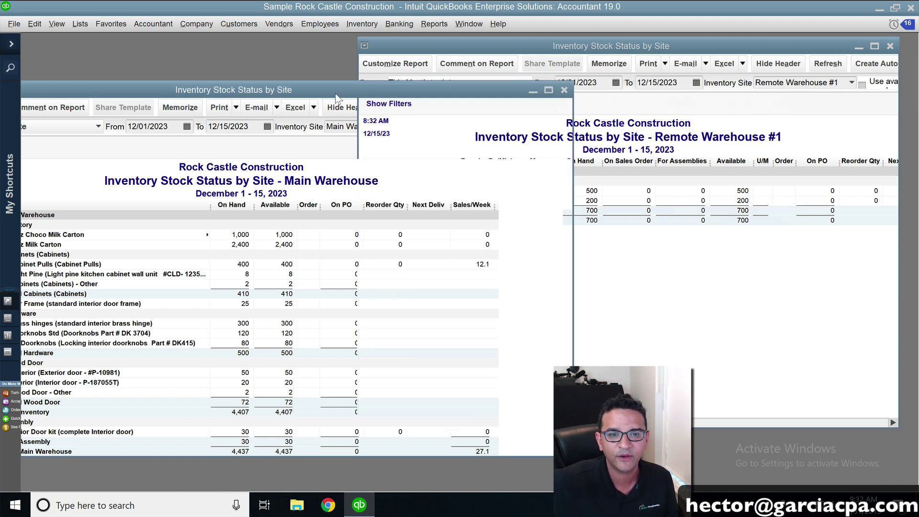
{"action": "left_click", "coordinate": [572, 90]}
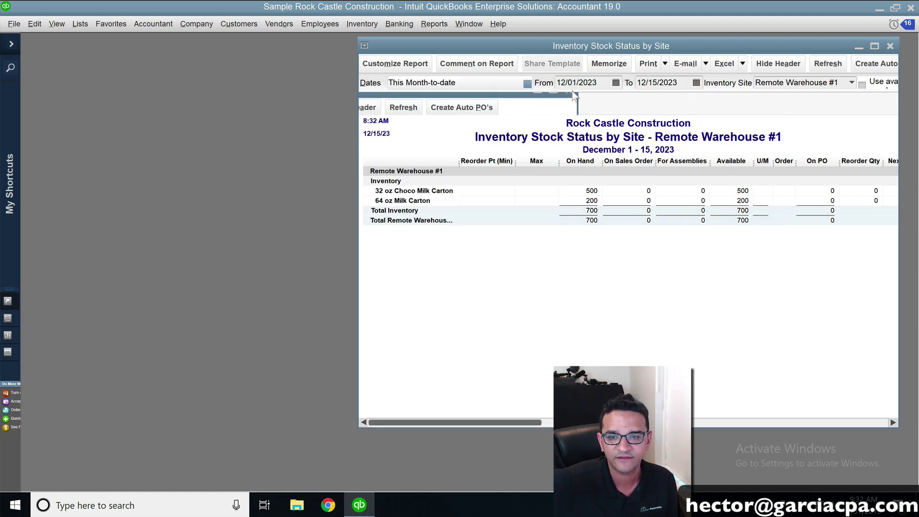
{"action": "left_click", "coordinate": [890, 46]}
- Check the quantity on hand by lot number for 32 oz Choco Milk Carton in the Inventory Center, then close the center
{"action": "left_click", "coordinate": [362, 28]}
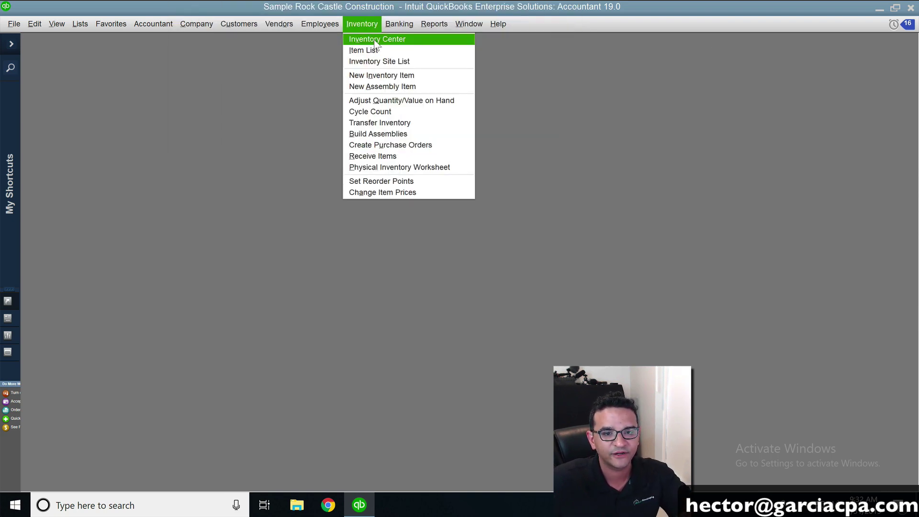
{"action": "left_click", "coordinate": [375, 39]}
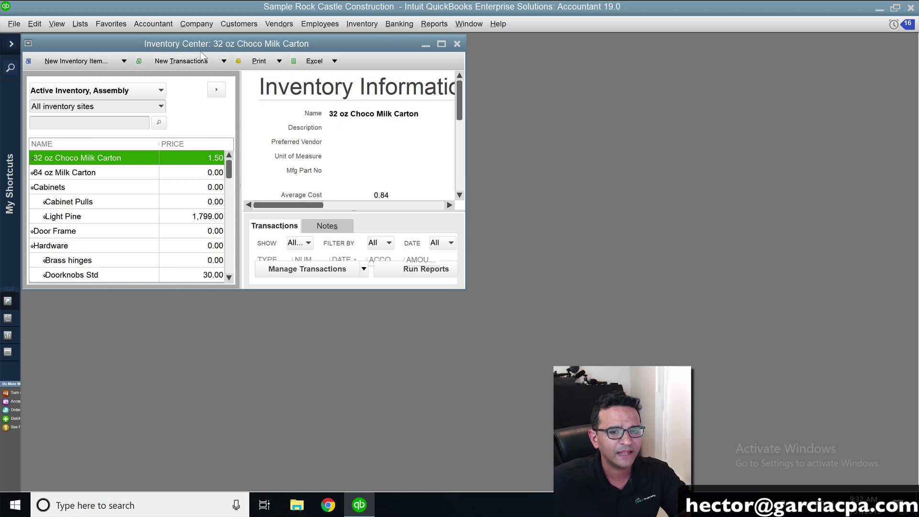
{"action": "double_click", "coordinate": [201, 42]}
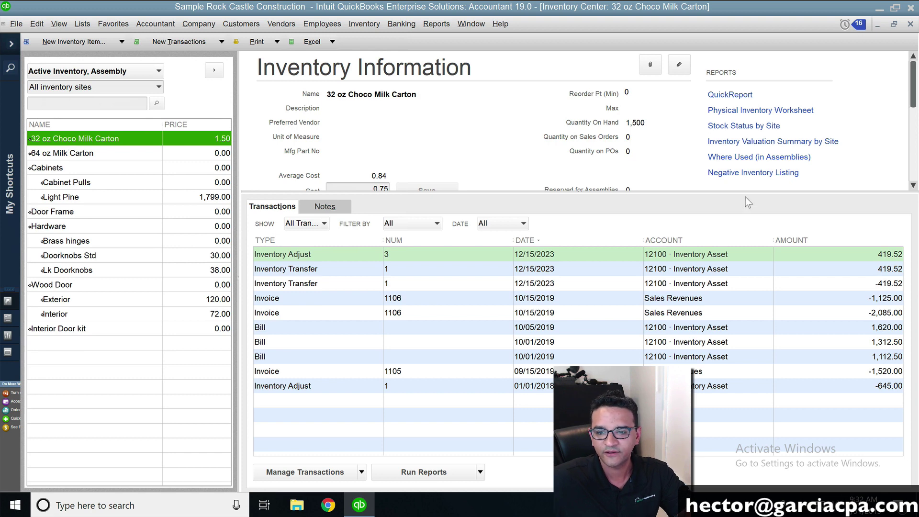
{"action": "left_click_drag", "start_coordinate": [736, 192], "coordinate": [739, 263]}
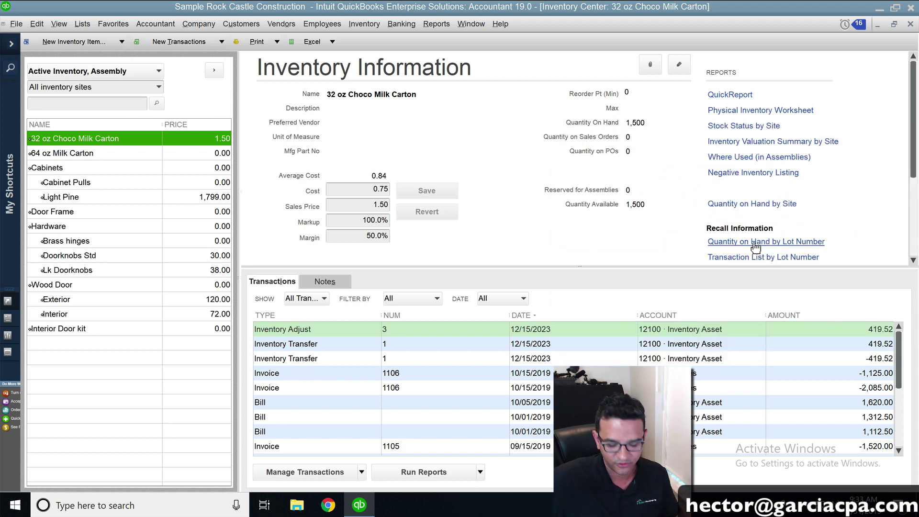
{"action": "left_click", "coordinate": [755, 245]}
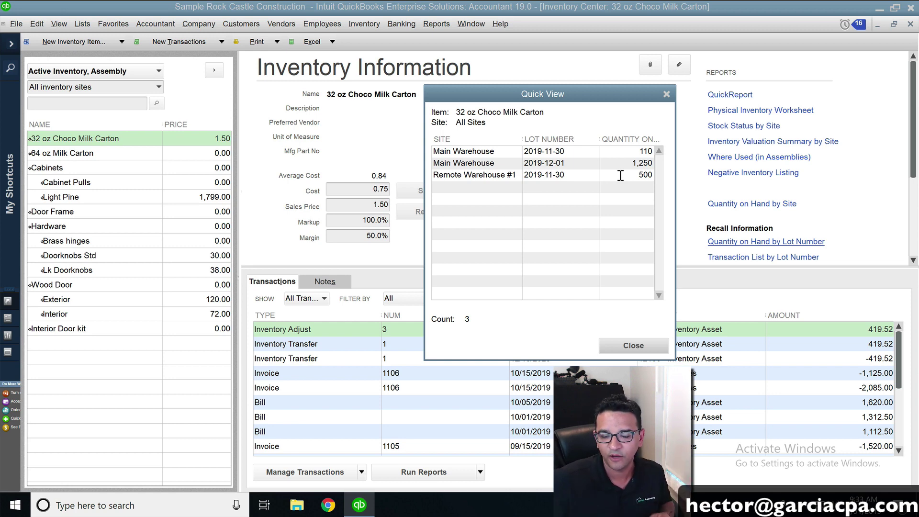
{"action": "left_click", "coordinate": [588, 175]}
{"action": "left_click", "coordinate": [631, 345]}
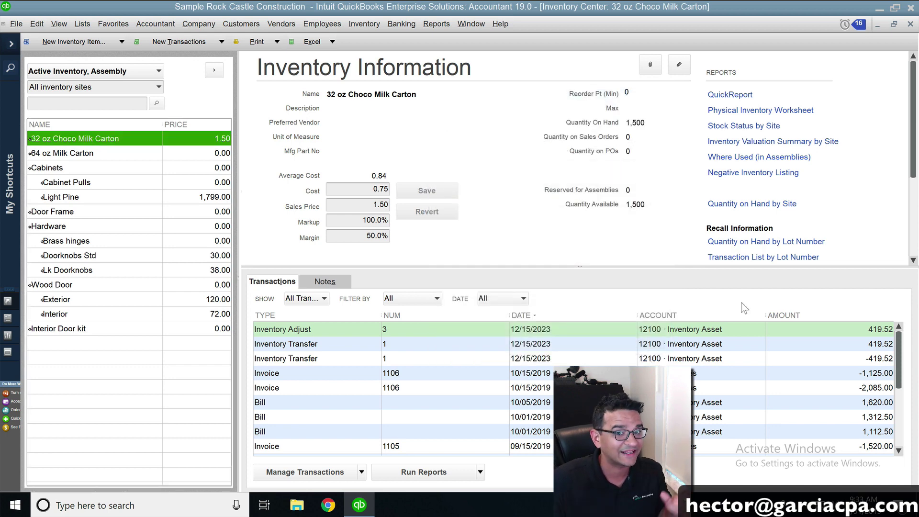
{"action": "left_click", "coordinate": [910, 25]}
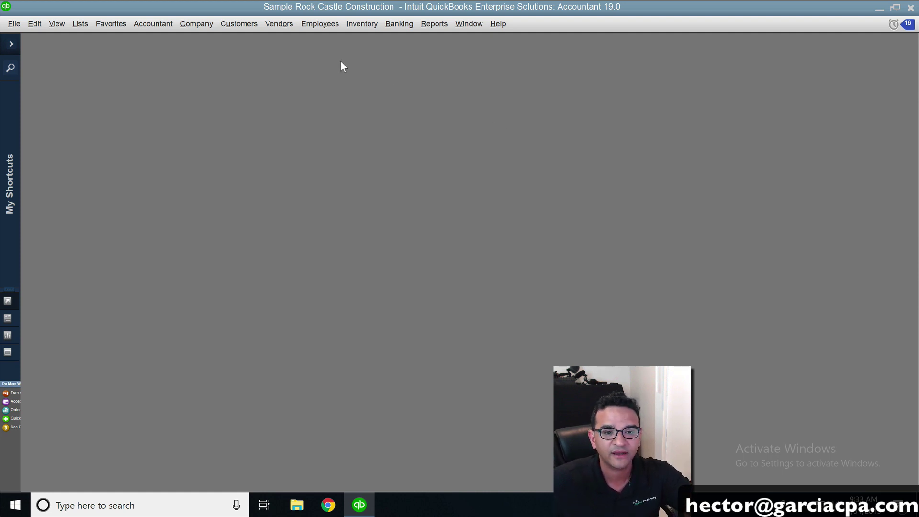
- Start a new check and create a bank account named LOT TRANSFER as its bank account
{"action": "left_click", "coordinate": [397, 24]}
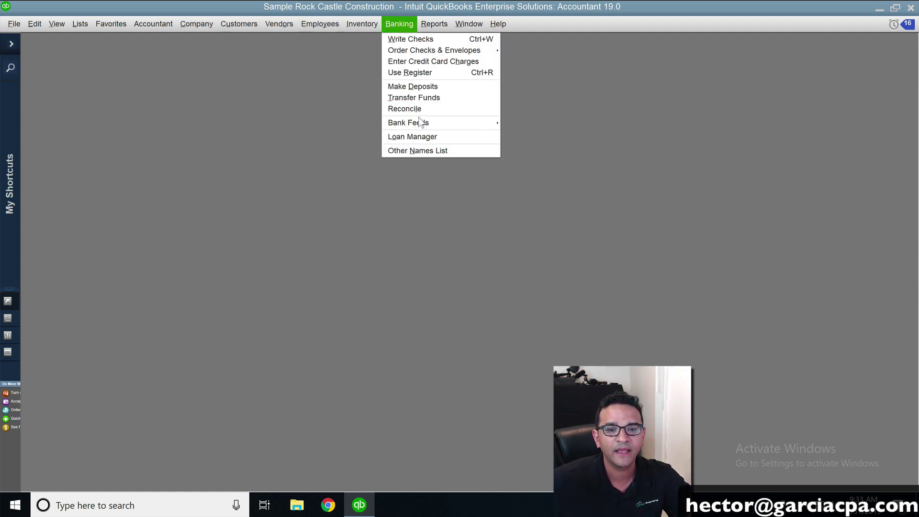
{"action": "left_click", "coordinate": [405, 38]}
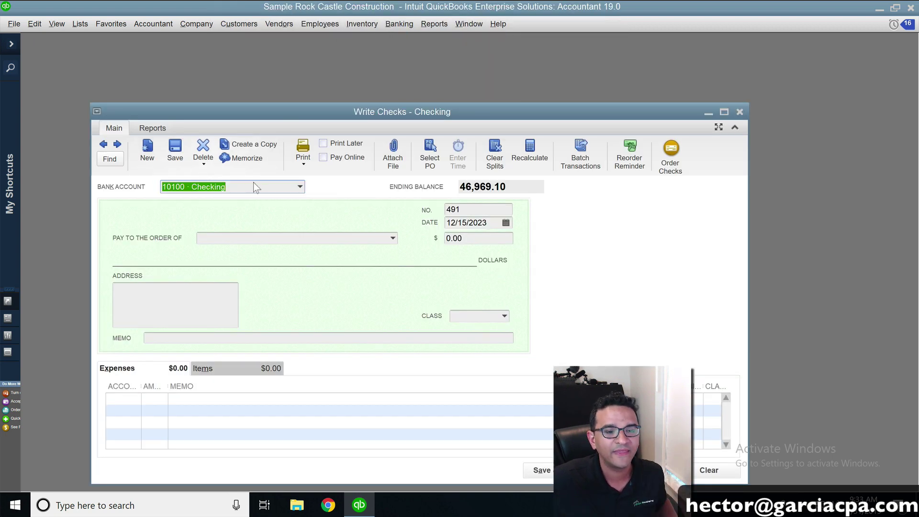
{"action": "left_click", "coordinate": [300, 187]}
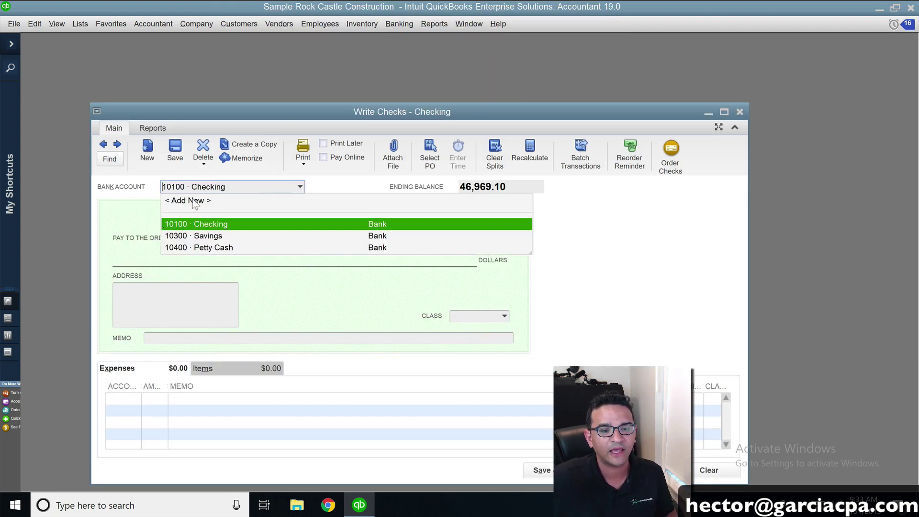
{"action": "left_click", "coordinate": [242, 198]}
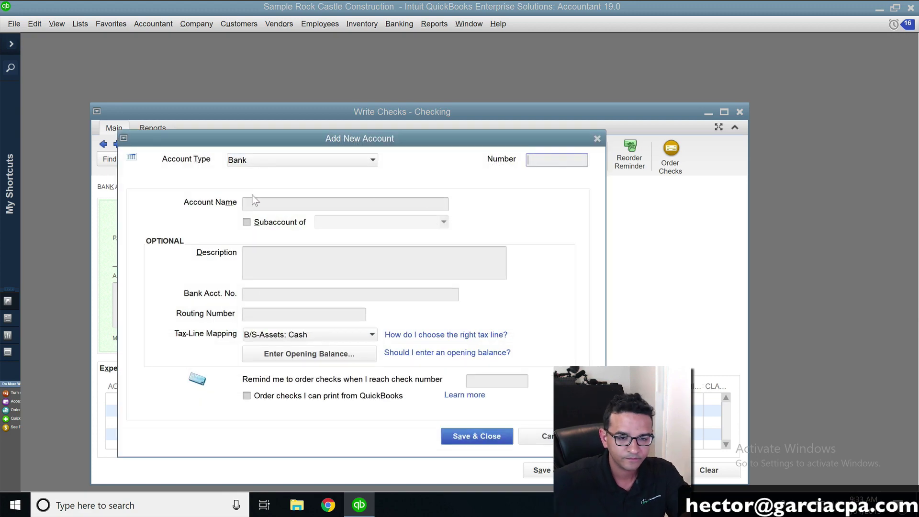
{"action": "left_click", "coordinate": [273, 206]}
{"action": "type", "text": "LOT TR"}
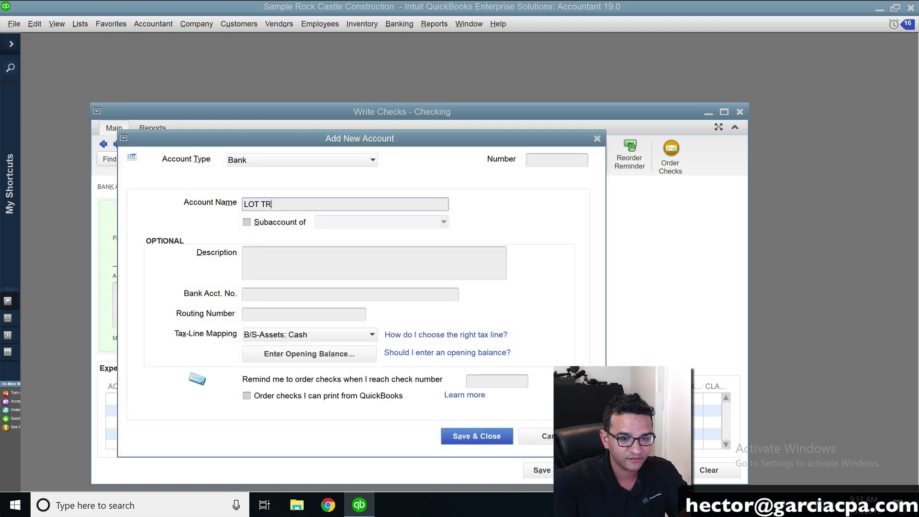
{"action": "type", "text": "ANMSFE"}
{"action": "key", "text": "BackSpace"}
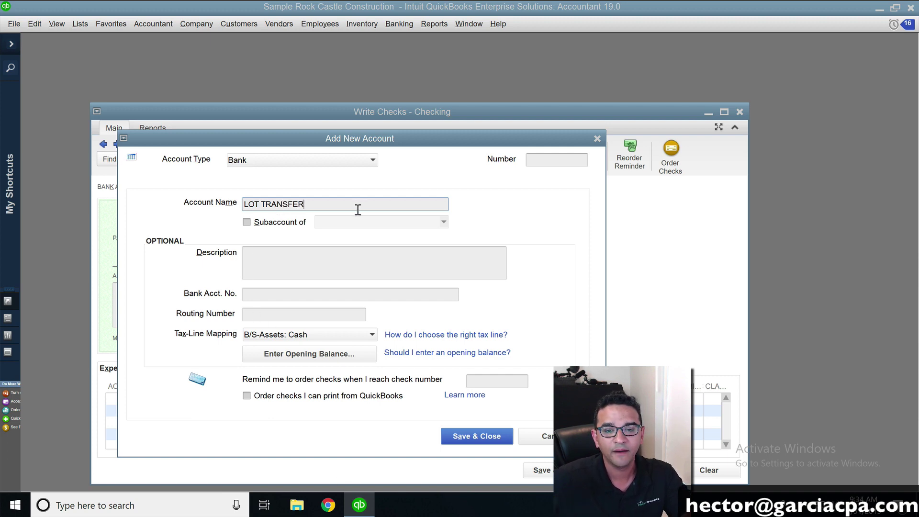
{"action": "left_click", "coordinate": [467, 436]}
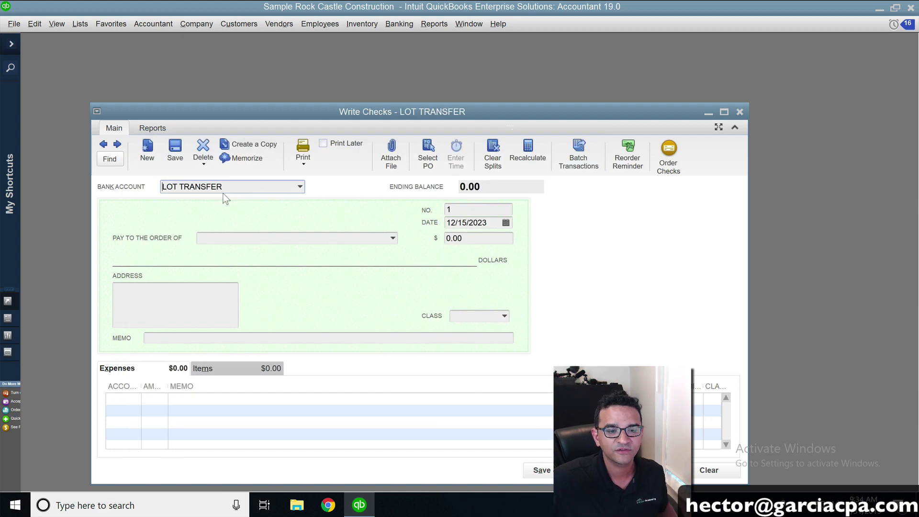
- Copy the LOT TRANSFER name from the check, then make that account inactive in the chart of accounts
{"action": "left_click_drag", "start_coordinate": [223, 189], "coordinate": [187, 188]}
{"action": "right_click", "coordinate": [188, 188]}
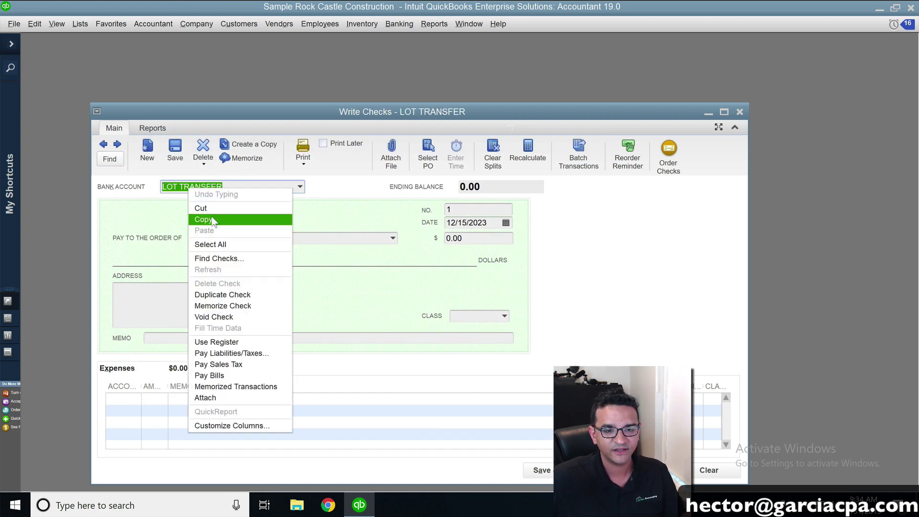
{"action": "left_click", "coordinate": [211, 218]}
{"action": "left_click", "coordinate": [79, 23]}
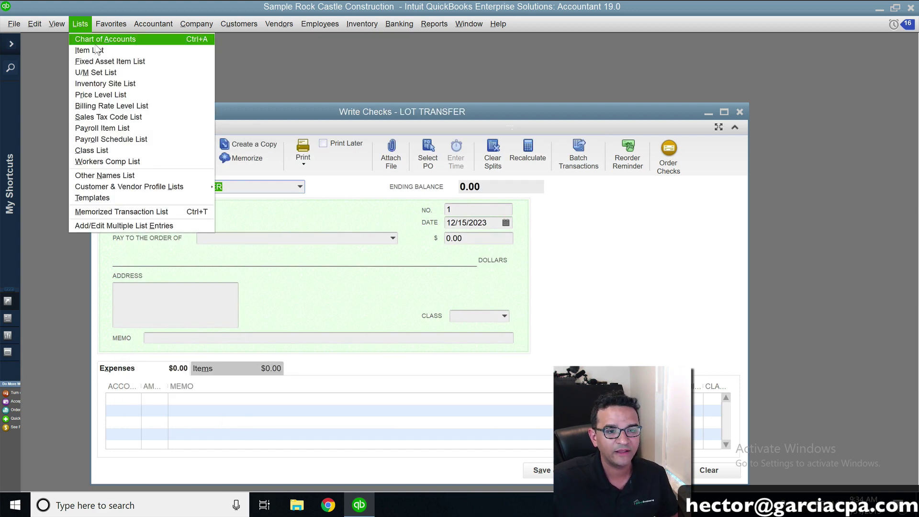
{"action": "left_click", "coordinate": [98, 41]}
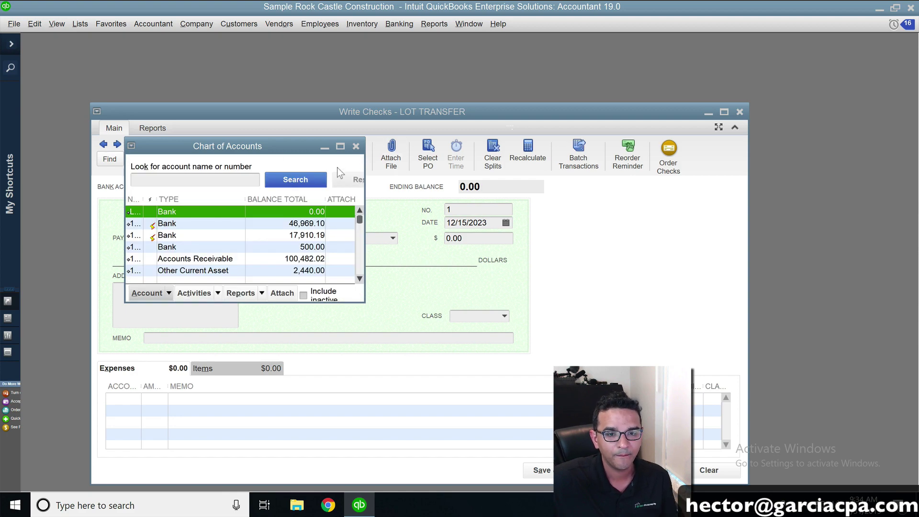
{"action": "left_click", "coordinate": [341, 146]}
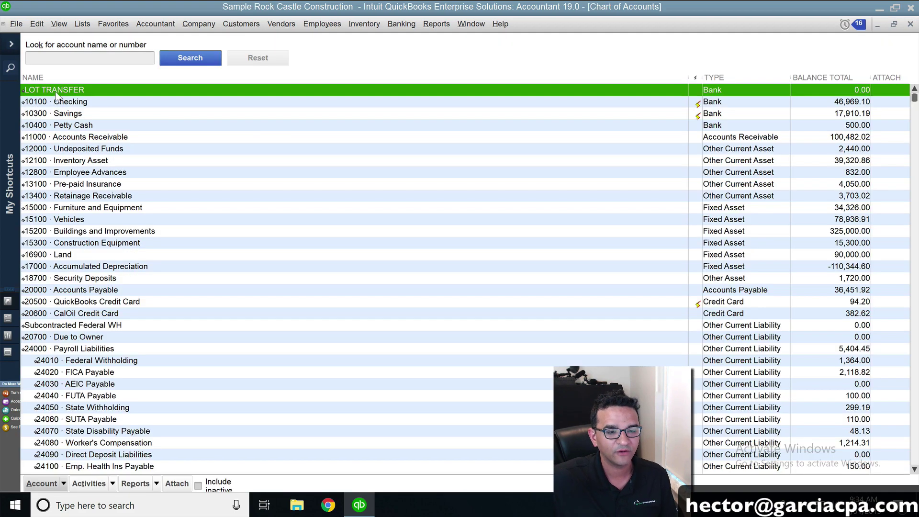
{"action": "right_click", "coordinate": [57, 96]}
{"action": "left_click", "coordinate": [76, 157]}
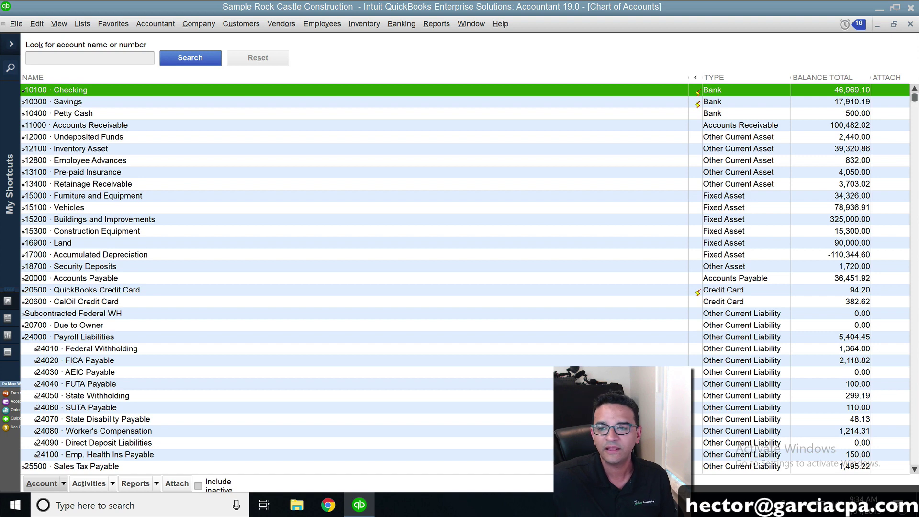
{"action": "left_click", "coordinate": [910, 24]}
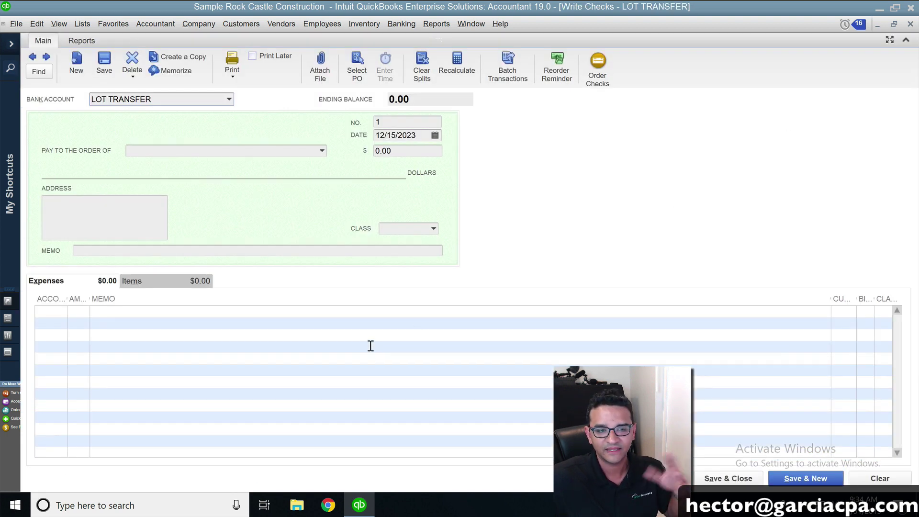
- Add 32 oz Choco Milk Carton as an item line on the LOT TRANSFER check with a quantity of -50
{"action": "left_click", "coordinate": [174, 101]}
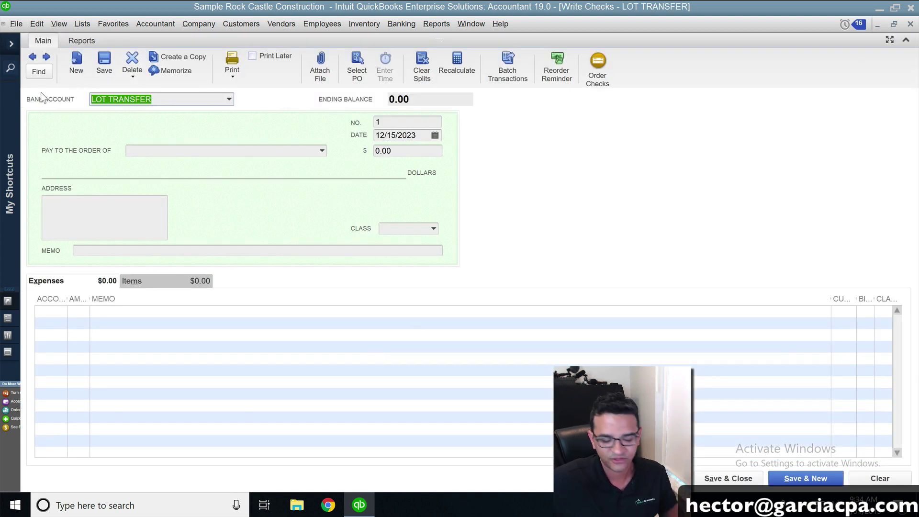
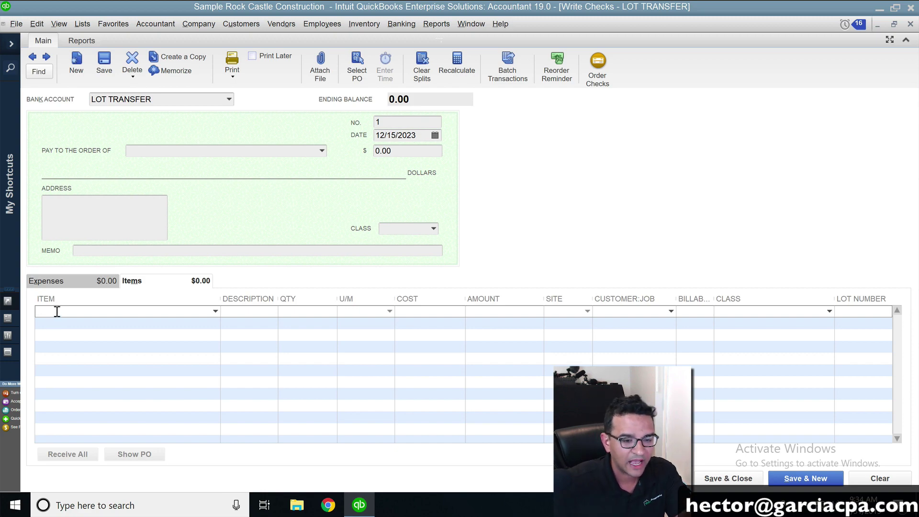
{"action": "left_click", "coordinate": [216, 311]}
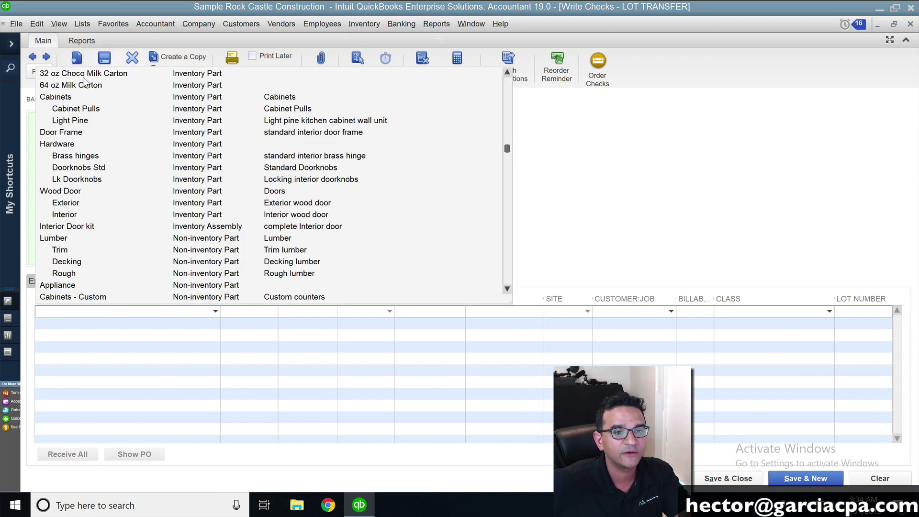
{"action": "left_click", "coordinate": [76, 75]}
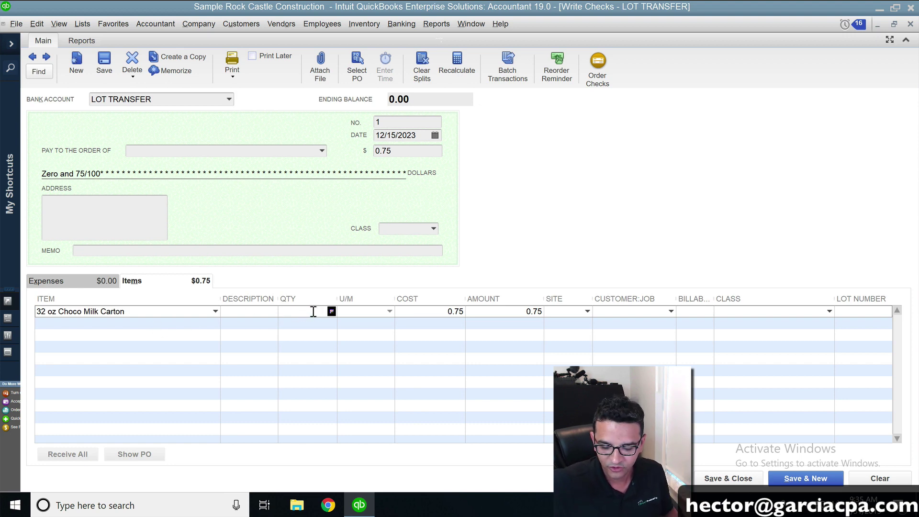
{"action": "type", "text": "-50"}
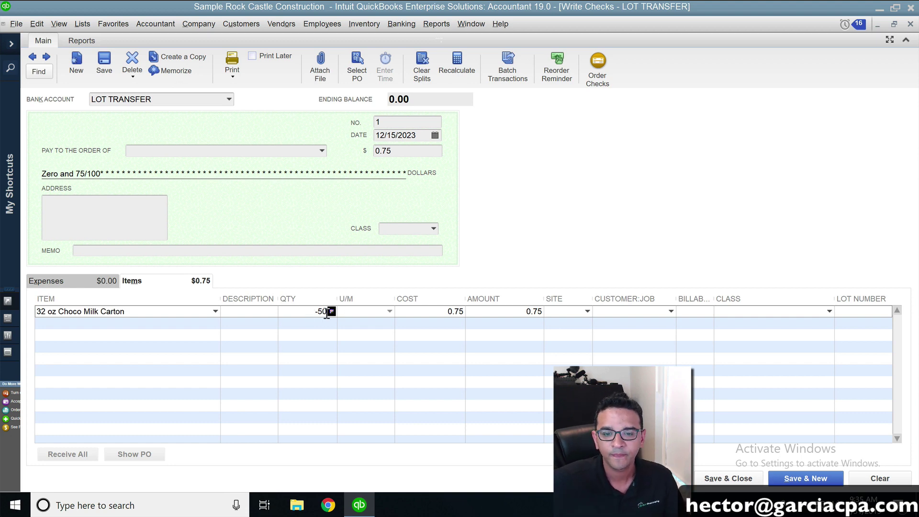
{"action": "left_click", "coordinate": [430, 309]}
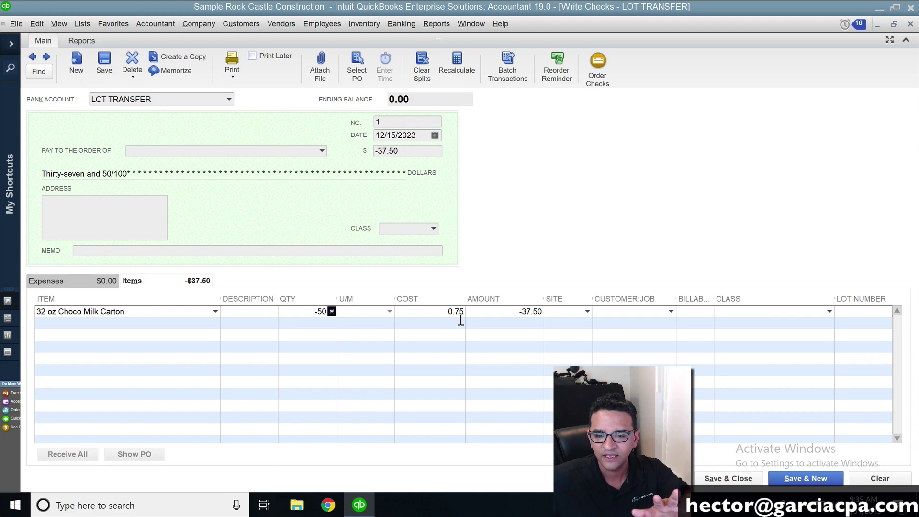
- Set the milk carton line's site to Remote Warehouse #1 and start its lot number with 2019-
{"action": "left_click", "coordinate": [586, 315]}
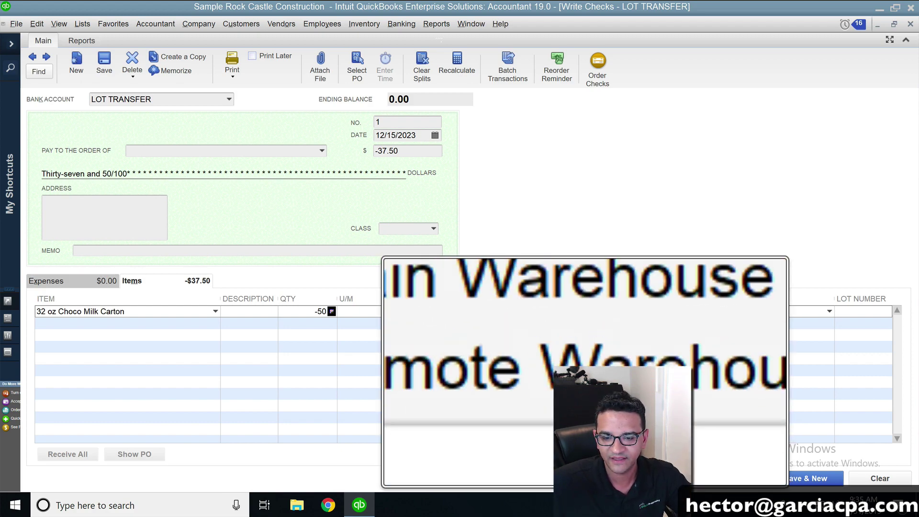
{"action": "left_click", "coordinate": [565, 371]}
{"action": "left_click", "coordinate": [646, 323]}
{"action": "left_click", "coordinate": [459, 148]}
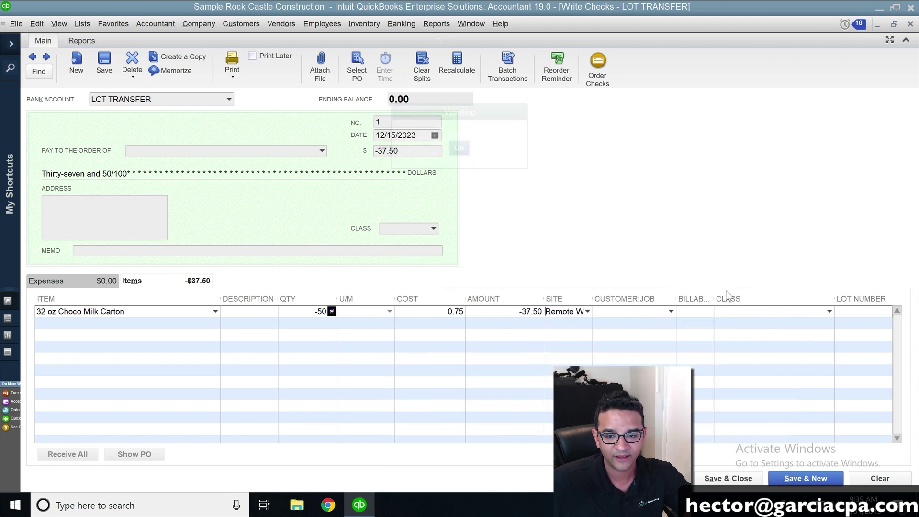
{"action": "left_click", "coordinate": [861, 312]}
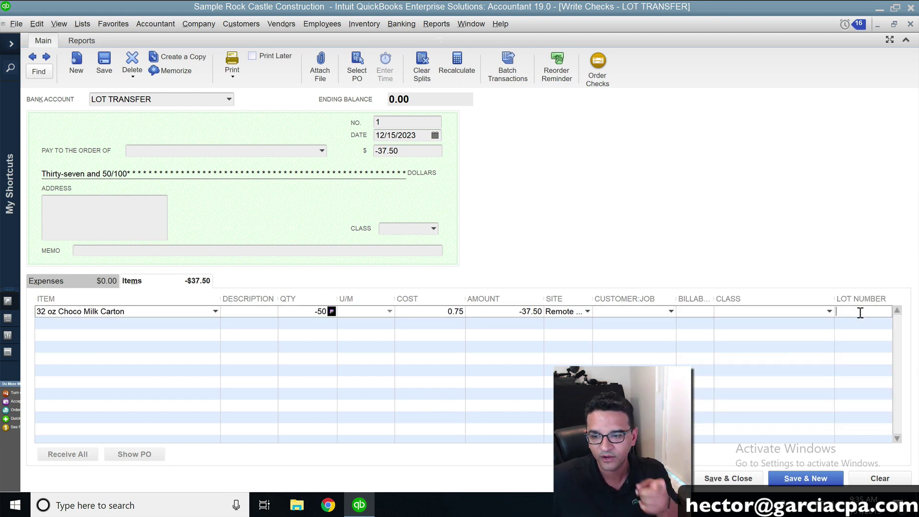
{"action": "type", "text": "2019-"}
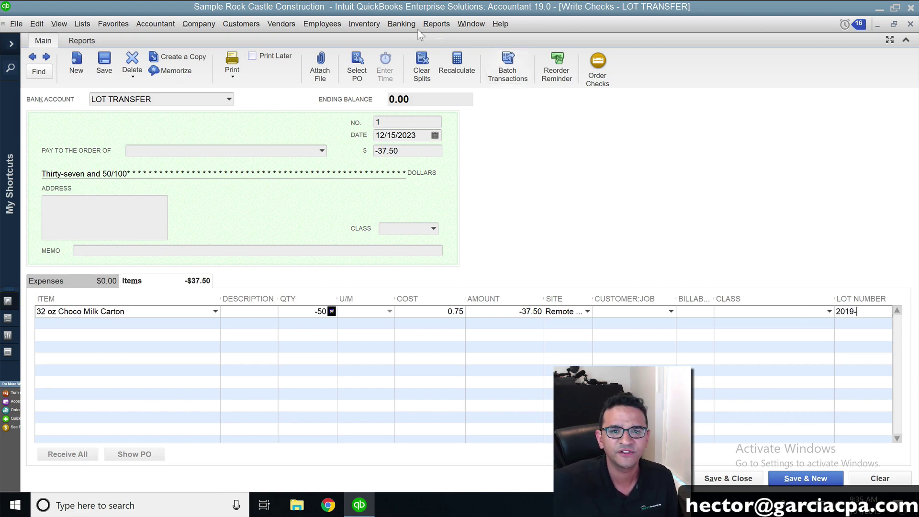
- Look up the quantity on hand by lot number for 32 oz Choco Milk Carton in the Inventory Center
{"action": "left_click", "coordinate": [436, 24]}
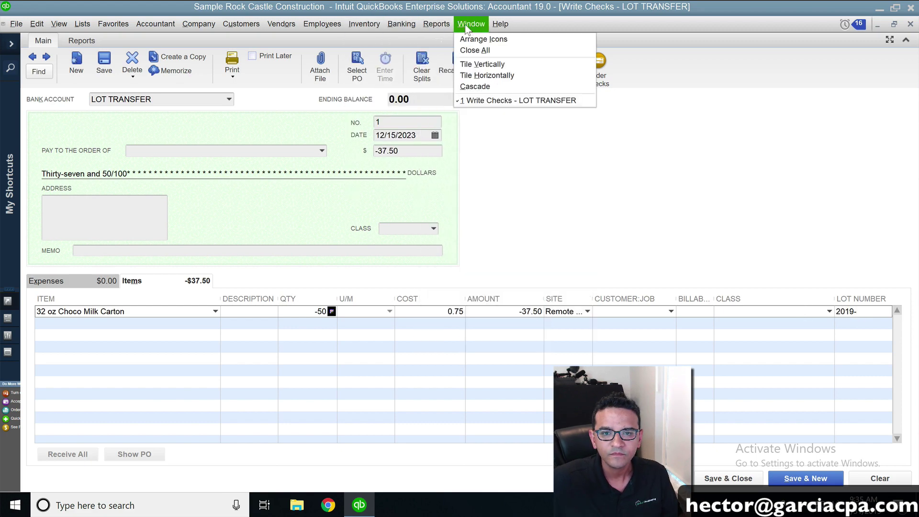
{"action": "mouse_move", "coordinate": [387, 26]}
{"action": "left_click", "coordinate": [377, 42]}
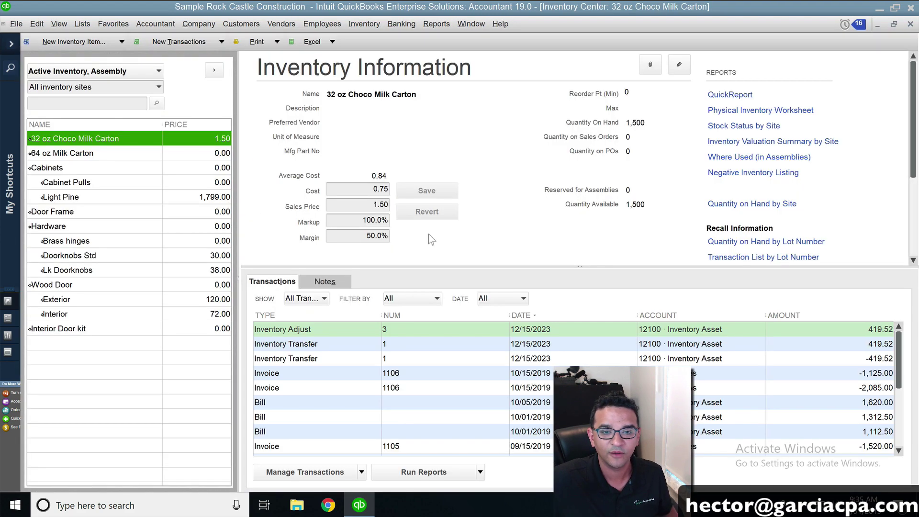
{"action": "left_click", "coordinate": [762, 241]}
{"action": "left_click", "coordinate": [577, 164]}
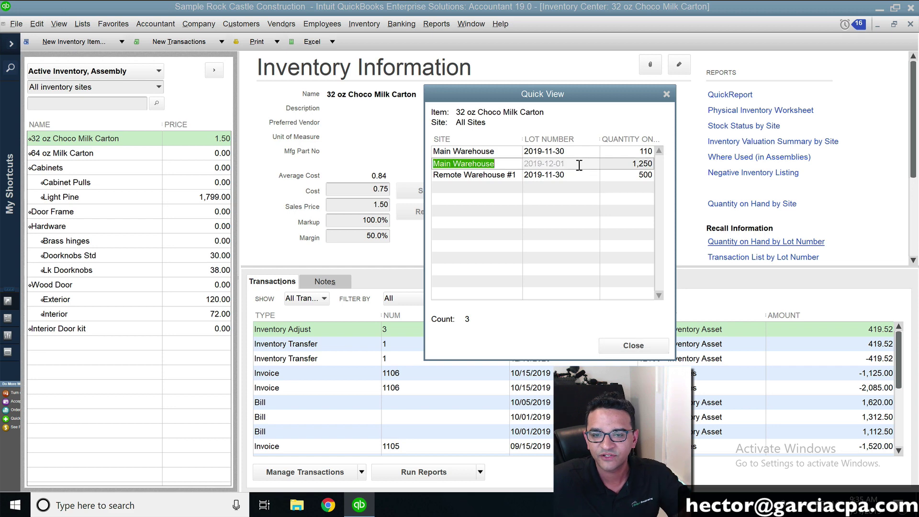
{"action": "left_click", "coordinate": [571, 175]}
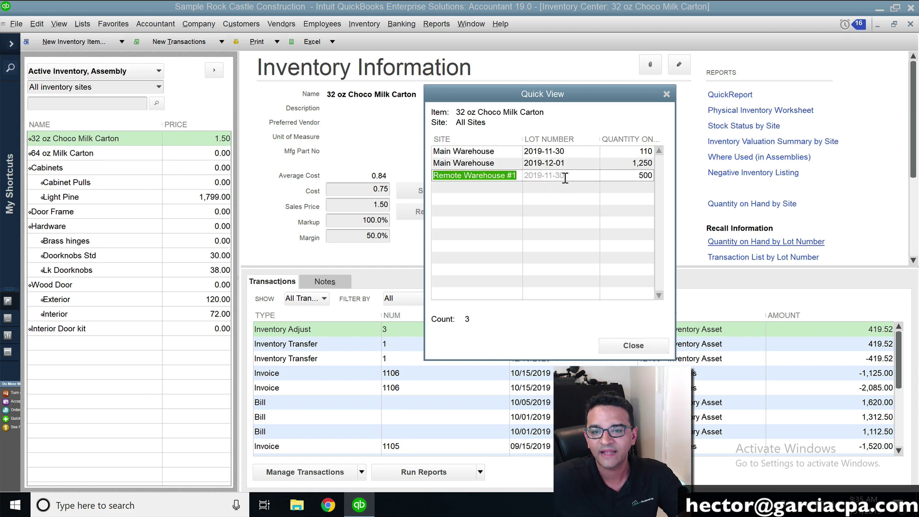
{"action": "left_click", "coordinate": [666, 94]}
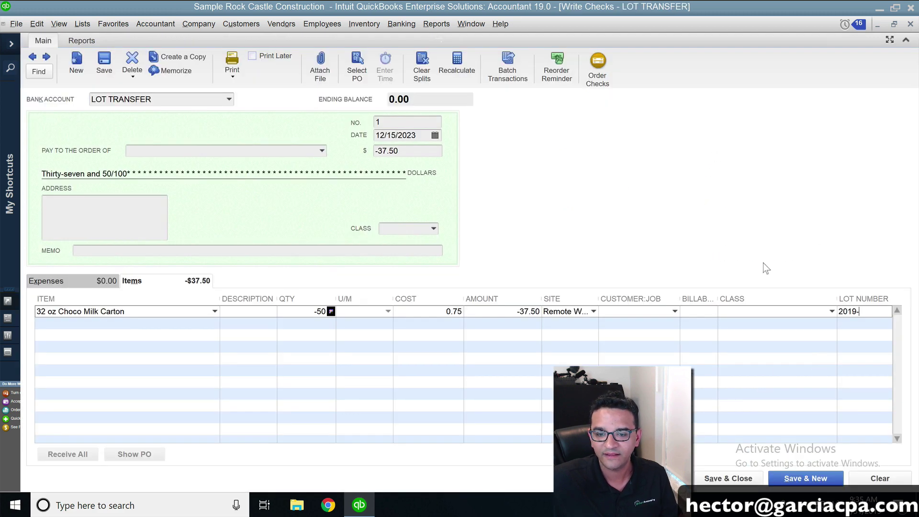
- Complete the lot number of the -50 milk carton line on the check as 2019-11-30
{"action": "type", "text": "11-30"}
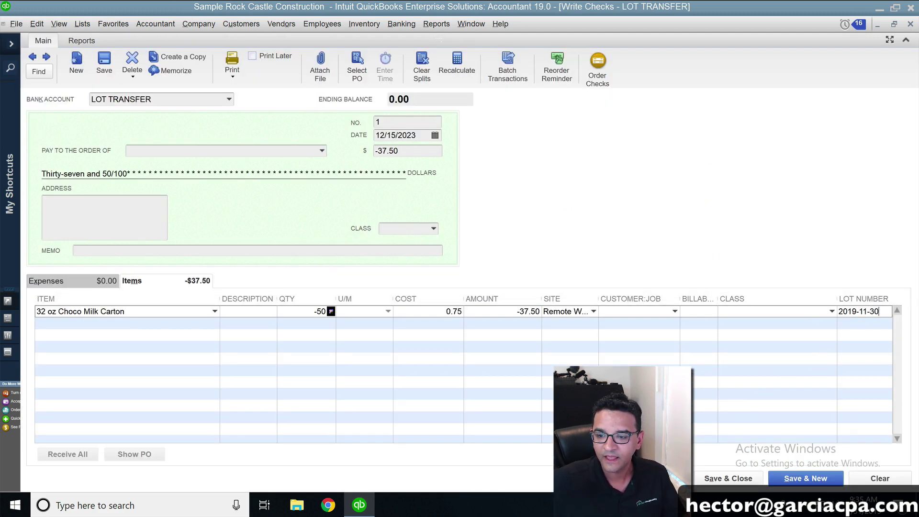
{"action": "key", "text": "Tab"}
{"action": "left_click", "coordinate": [881, 311]}
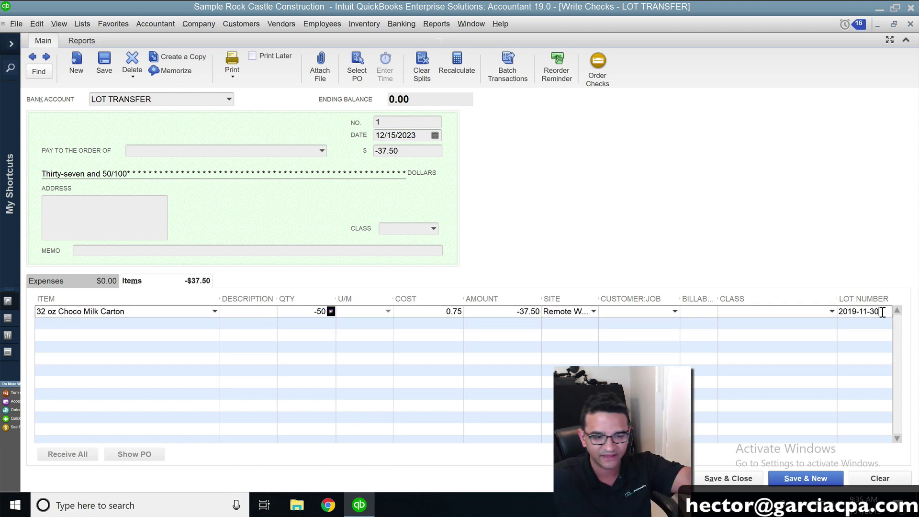
- Add a second 32 oz Choco Milk Carton line to the check with a quantity of 50
{"action": "left_click", "coordinate": [57, 324]}
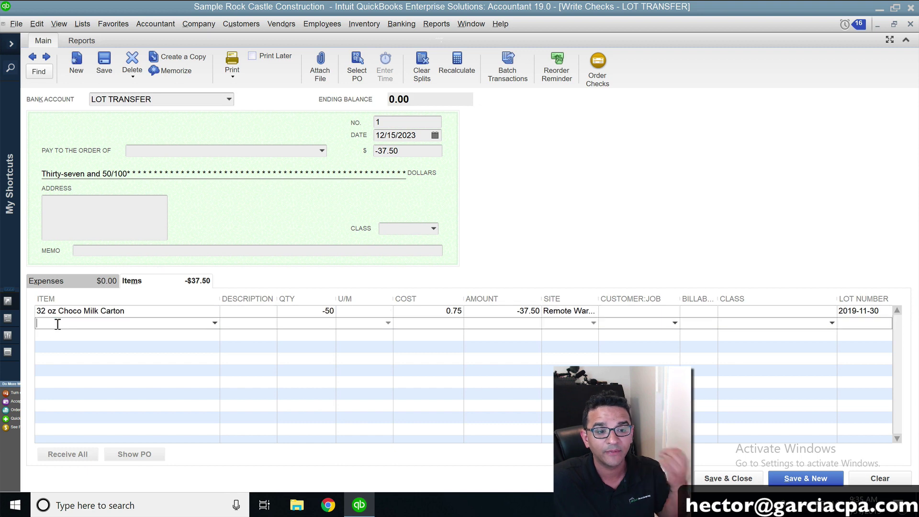
{"action": "type", "text": "32 oz Choco Milk Carton"}
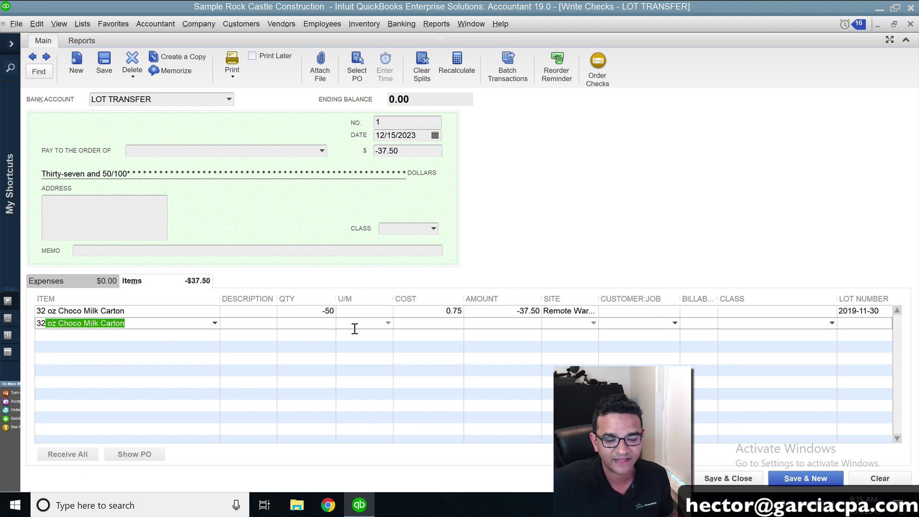
{"action": "left_click", "coordinate": [320, 324]}
{"action": "type", "text": "50"}
{"action": "left_click", "coordinate": [425, 323]}
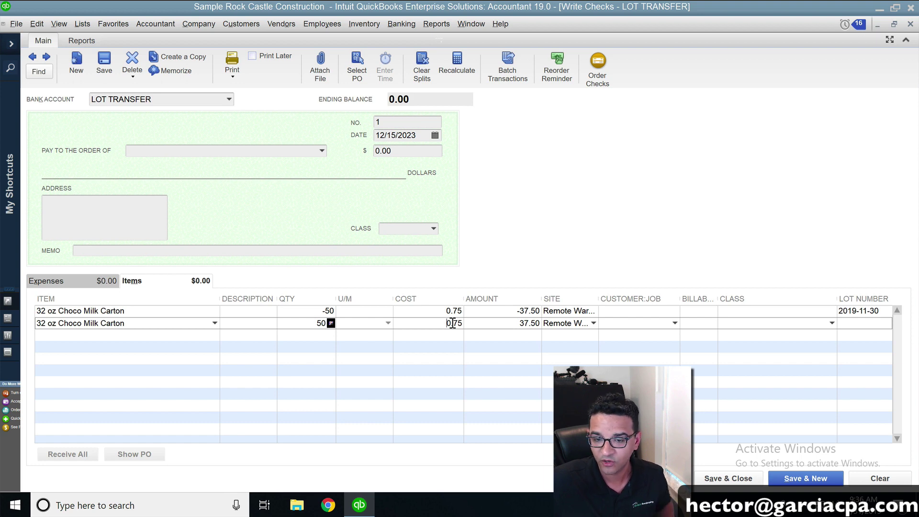
- Widen the site column, set the second line's lot number to 2019-12-05, and save the check
{"action": "left_click_drag", "start_coordinate": [598, 298], "coordinate": [610, 298]}
{"action": "left_click", "coordinate": [866, 323]}
{"action": "type", "text": "2019"}
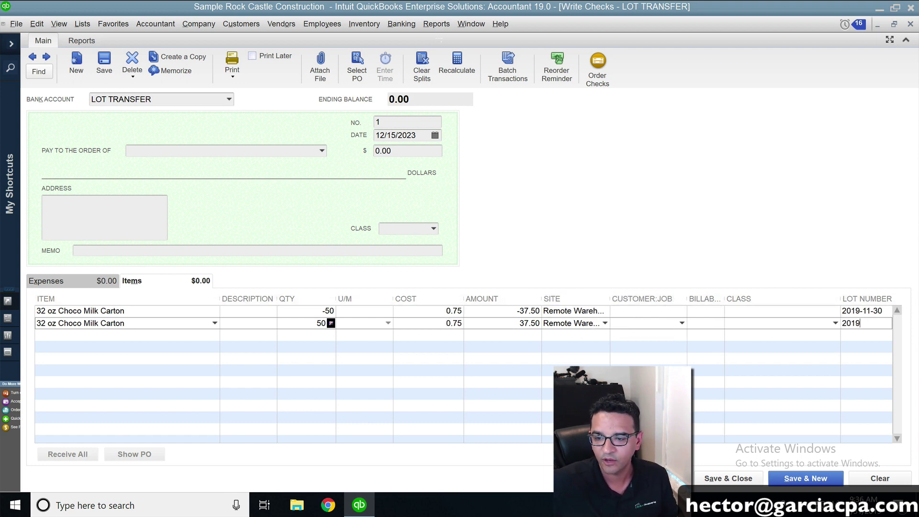
{"action": "type", "text": "-12-05"}
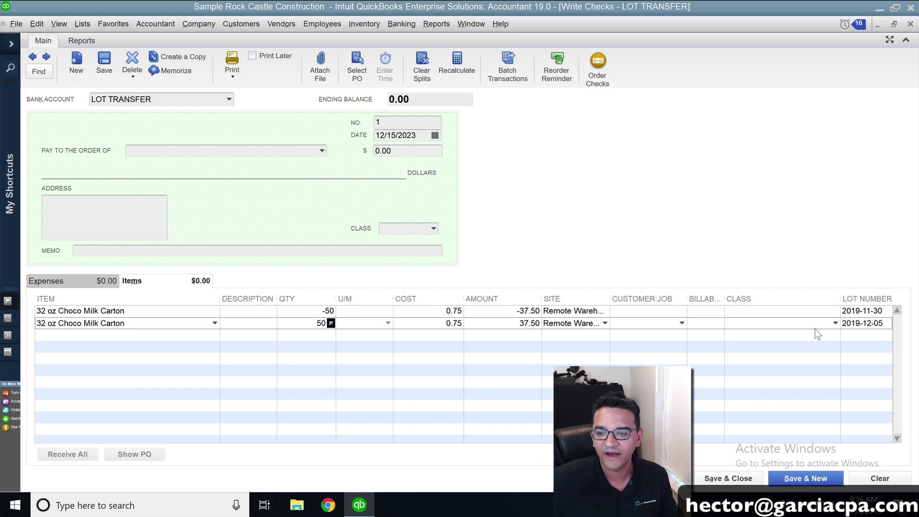
{"action": "left_click", "coordinate": [793, 336]}
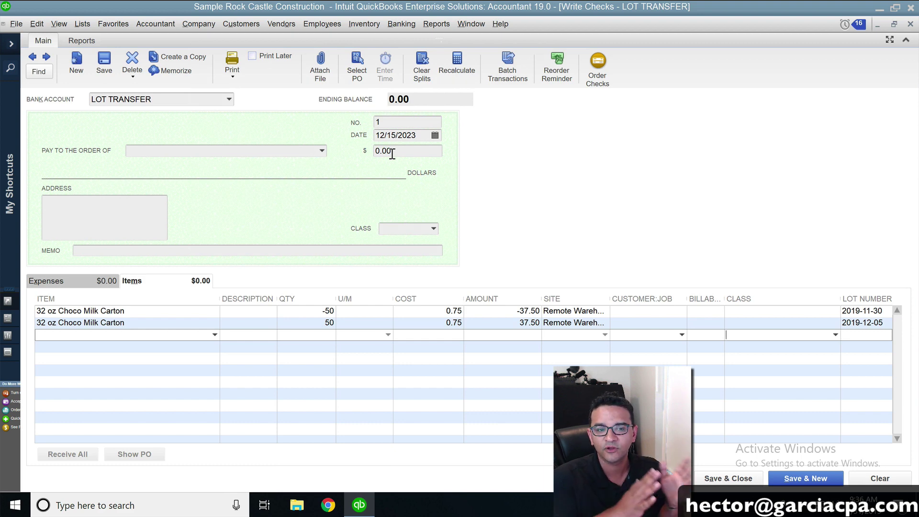
{"action": "left_click", "coordinate": [104, 62]}
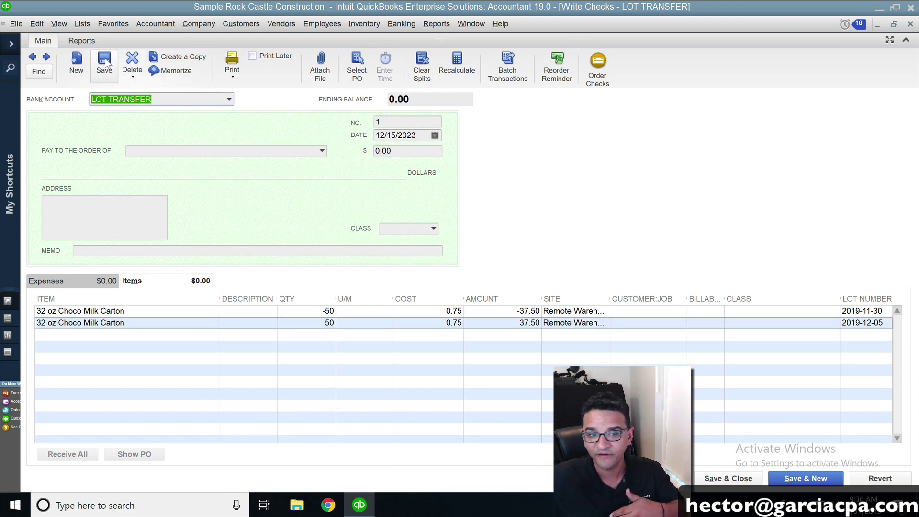
- Review the milk carton's quantity on hand by lot number again in the Inventory Center
{"action": "left_click", "coordinate": [365, 24]}
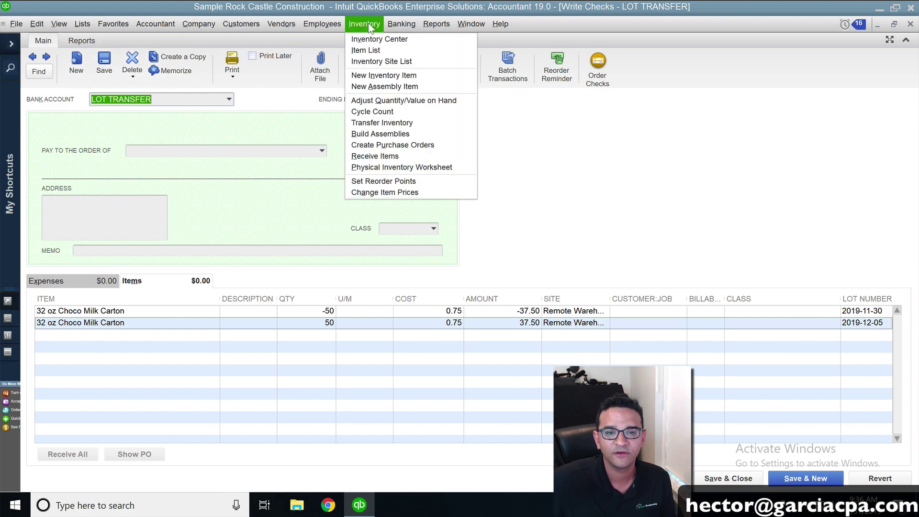
{"action": "left_click", "coordinate": [372, 38]}
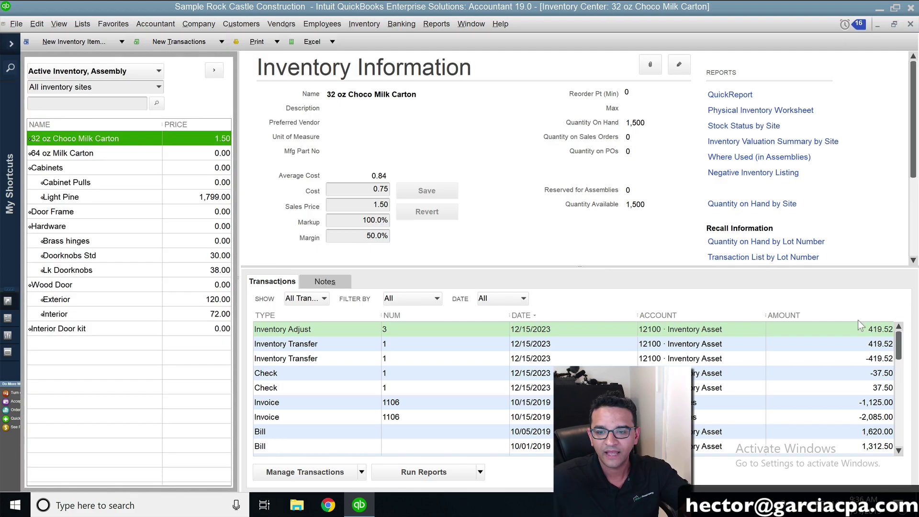
{"action": "left_click", "coordinate": [768, 243]}
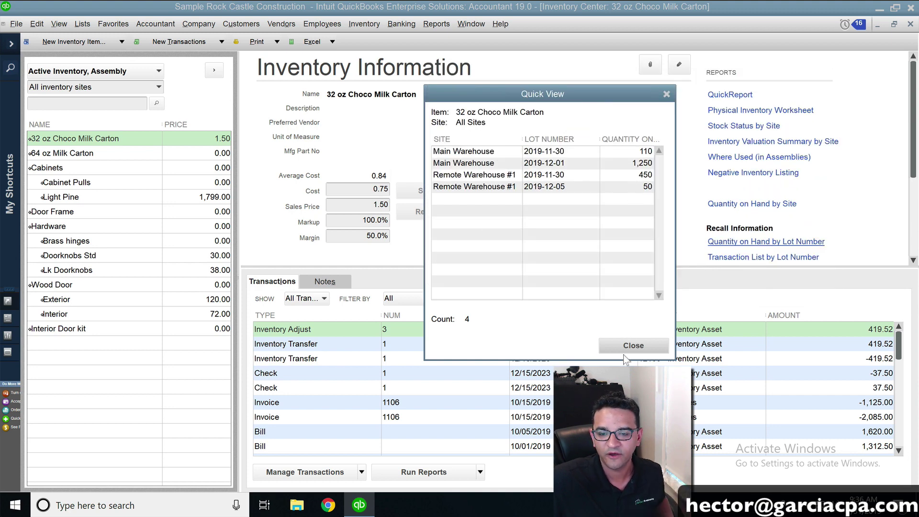
{"action": "left_click", "coordinate": [627, 347]}
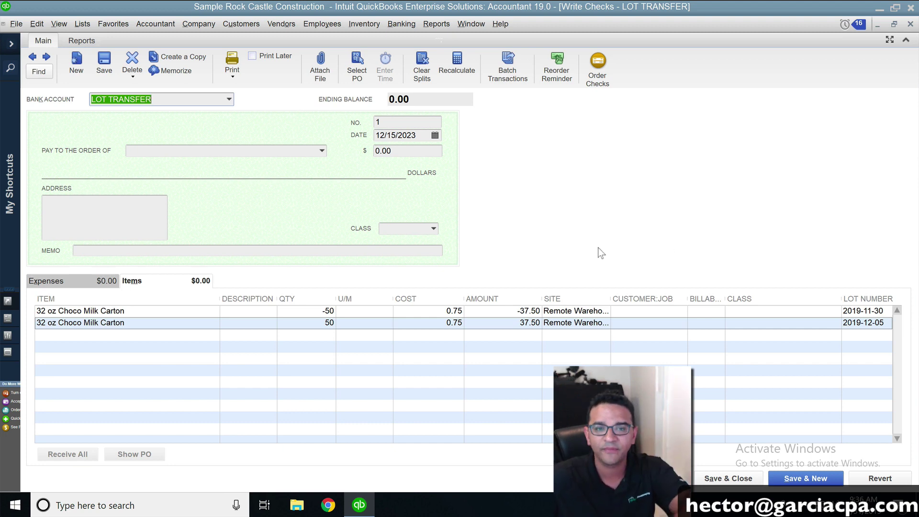
- Start a new sales receipt with LOT TRANSFER as its customer
{"action": "left_click", "coordinate": [249, 25]}
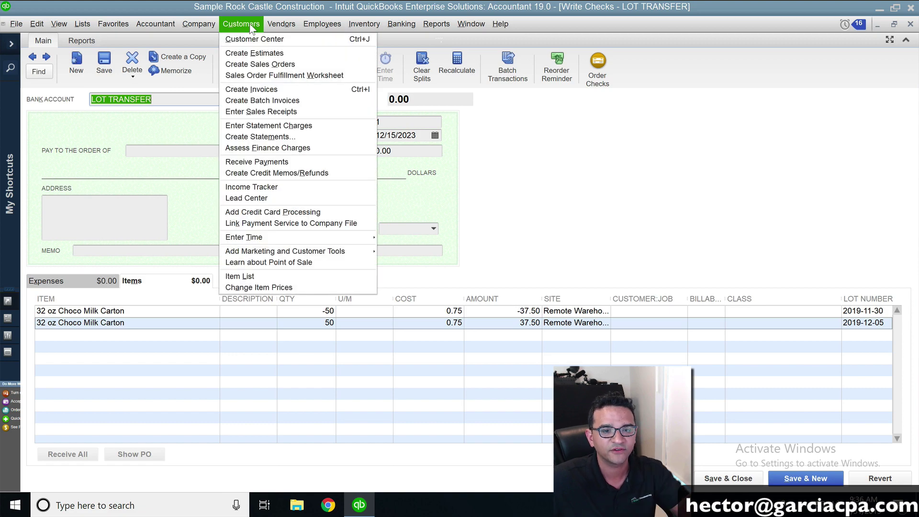
{"action": "left_click", "coordinate": [259, 112]}
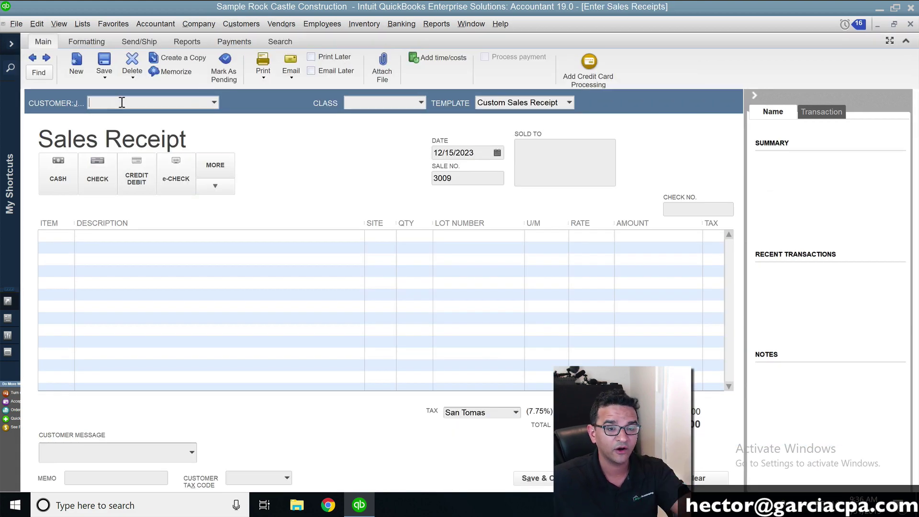
{"action": "type", "text": "LOT TRT"}
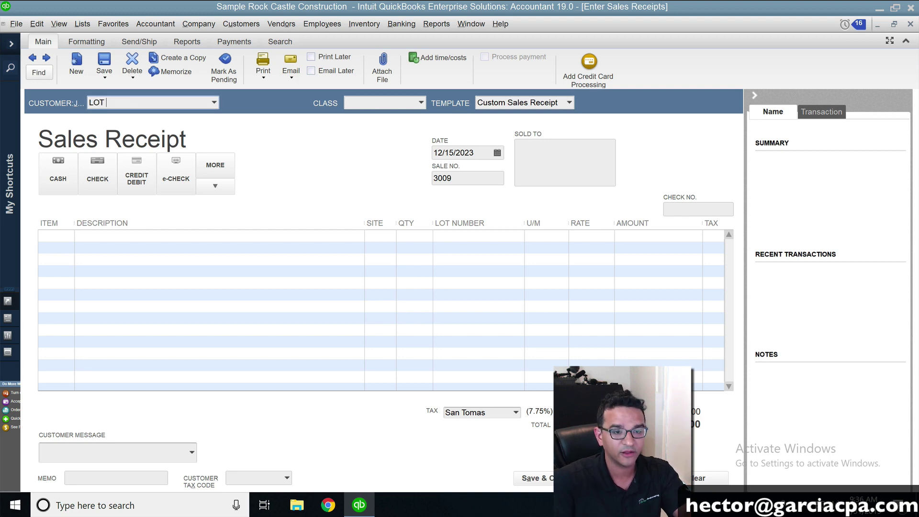
{"action": "key", "text": "BackSpace"}
{"action": "key", "text": "BackSpace"}
{"action": "key", "text": "BackSpace"}
{"action": "type", "text": "RANSFER"}
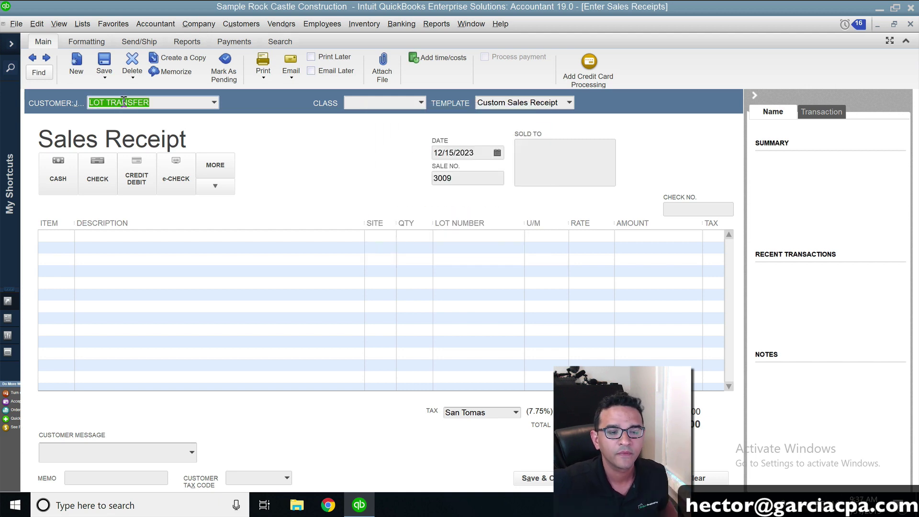
- Add 32 oz Choco Milk Carton to the sales receipt with Remote Warehouse #1 as its site, widening the item and site columns
{"action": "left_click_drag", "start_coordinate": [75, 223], "coordinate": [173, 223]}
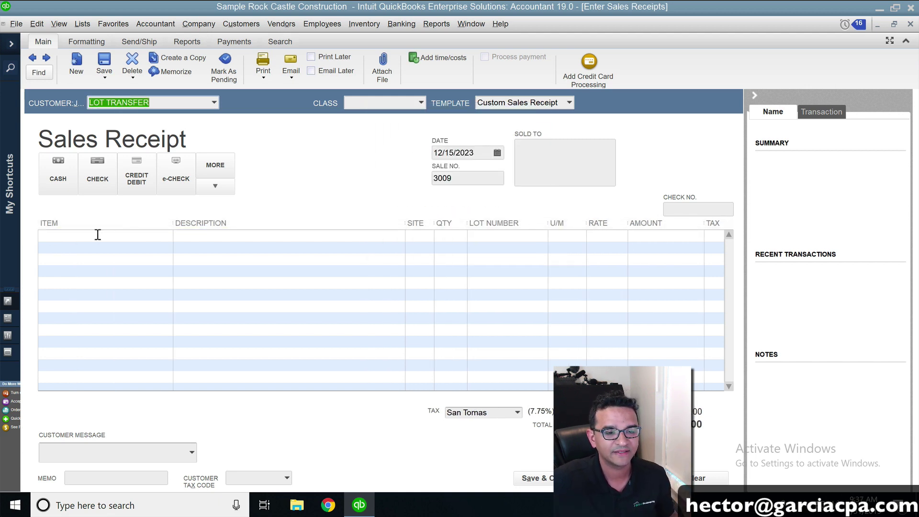
{"action": "left_click", "coordinate": [97, 234]}
{"action": "type", "text": "32 oz Choco Milk Carton"}
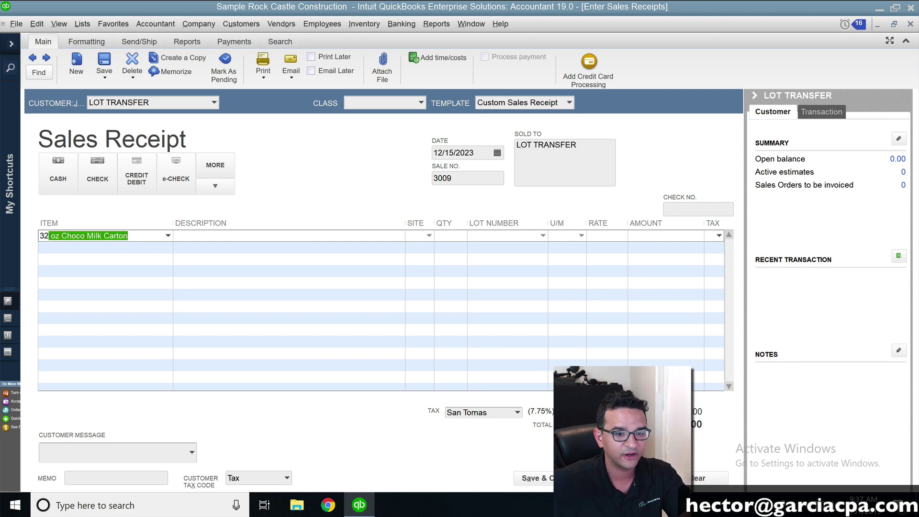
{"action": "left_click", "coordinate": [175, 251]}
{"action": "left_click", "coordinate": [420, 237]}
{"action": "mouse_move", "coordinate": [405, 223]}
{"action": "left_mouse_down"}
{"action": "mouse_move", "coordinate": [279, 218]}
{"action": "mouse_move", "coordinate": [397, 219]}
{"action": "left_mouse_up"}
{"action": "left_click", "coordinate": [399, 235]}
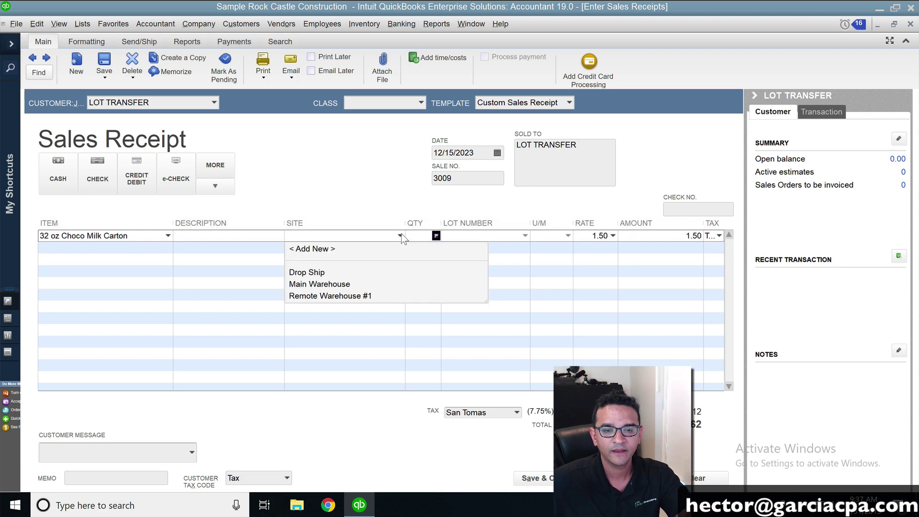
{"action": "left_click", "coordinate": [326, 295]}
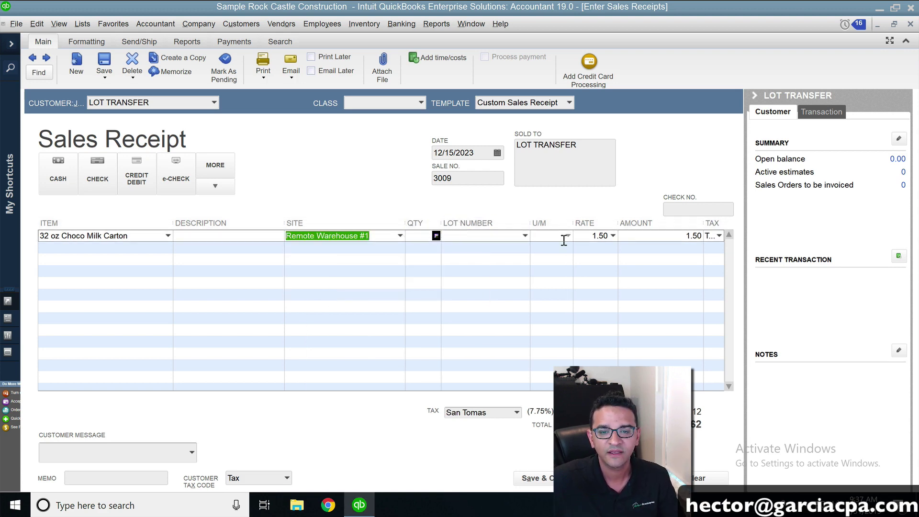
- Set the sales receipt line's lot number to 2019-11-30 and its quantity to 20
{"action": "left_click", "coordinate": [525, 236]}
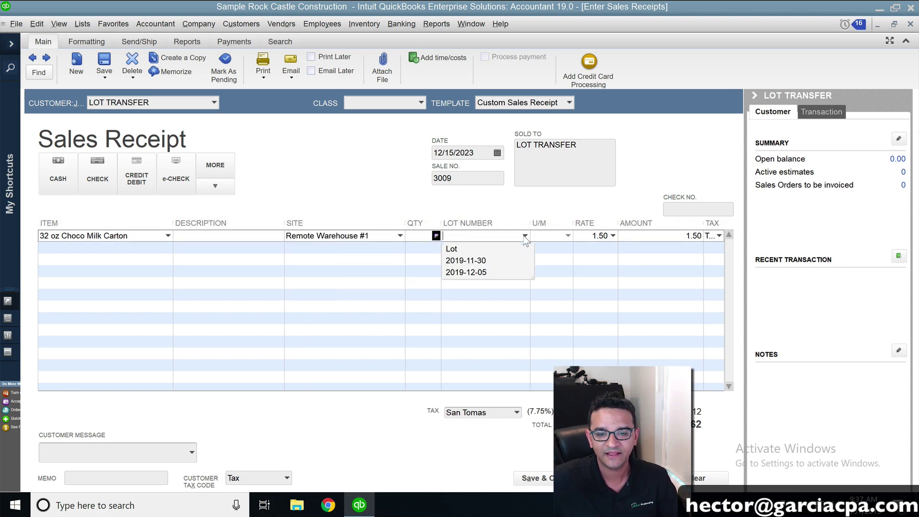
{"action": "left_click", "coordinate": [480, 262]}
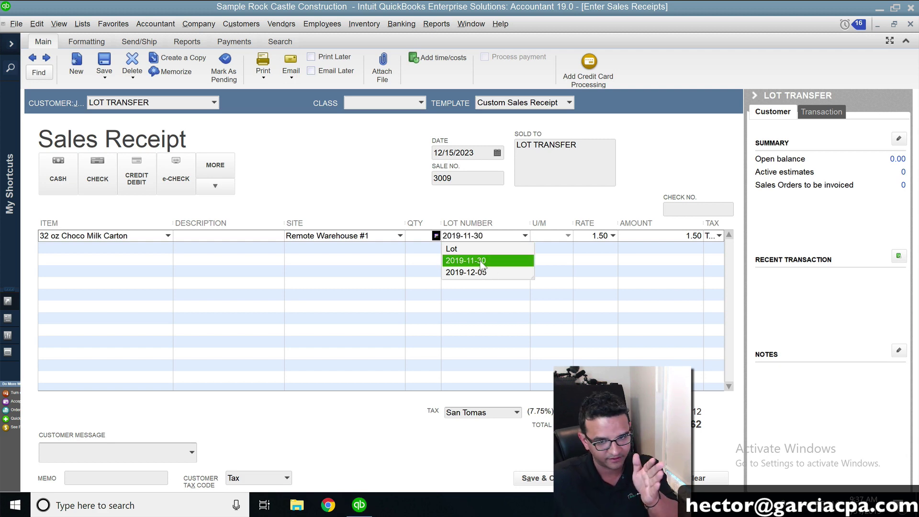
{"action": "left_click", "coordinate": [480, 263]}
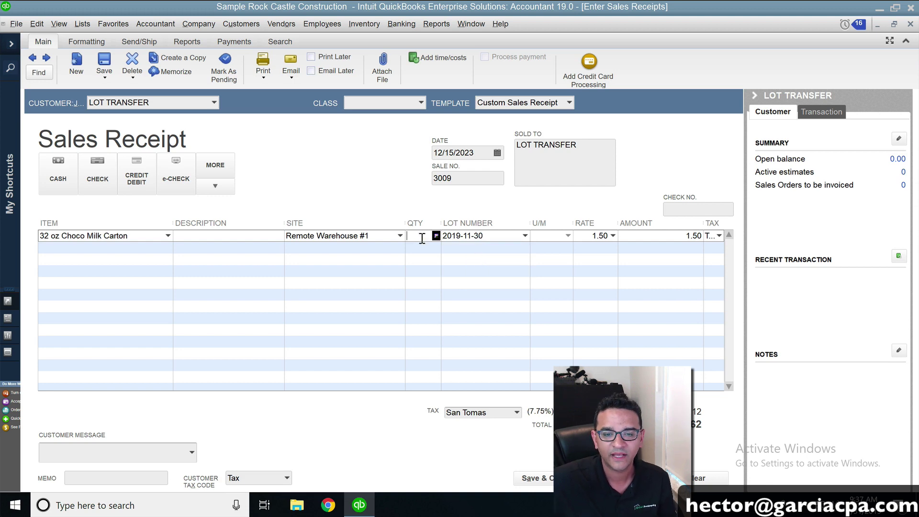
{"action": "type", "text": "20"}
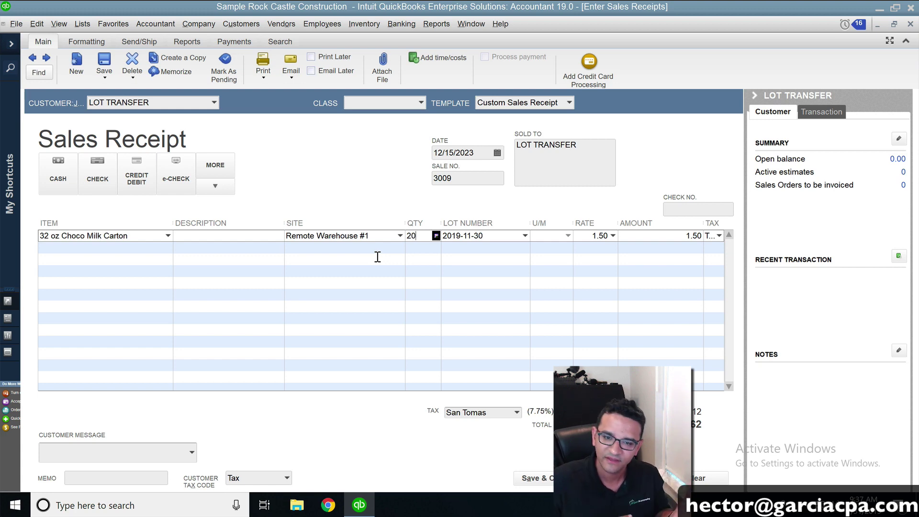
- Add a second 32 oz Choco Milk Carton line to the sales receipt with a quantity of -20
{"action": "left_click", "coordinate": [86, 248]}
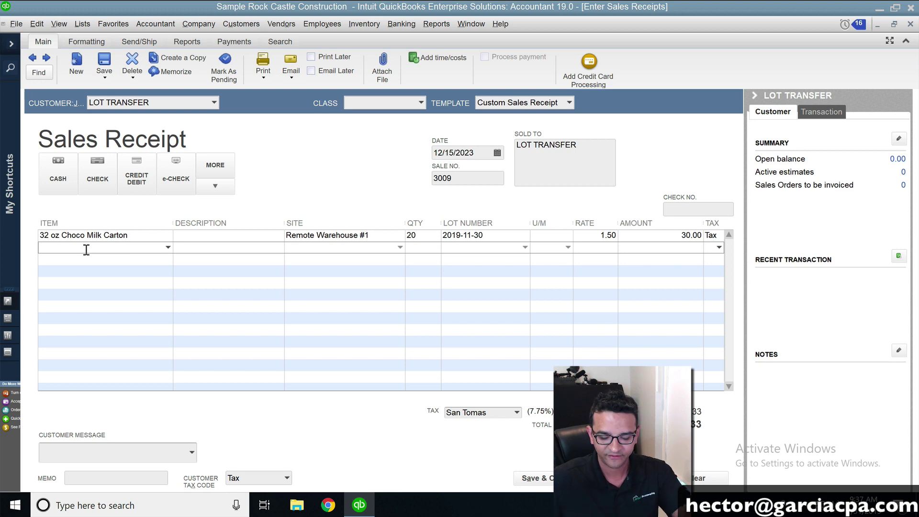
{"action": "type", "text": "32 oz Choco Milk Carton"}
{"action": "key", "text": "Tab"}
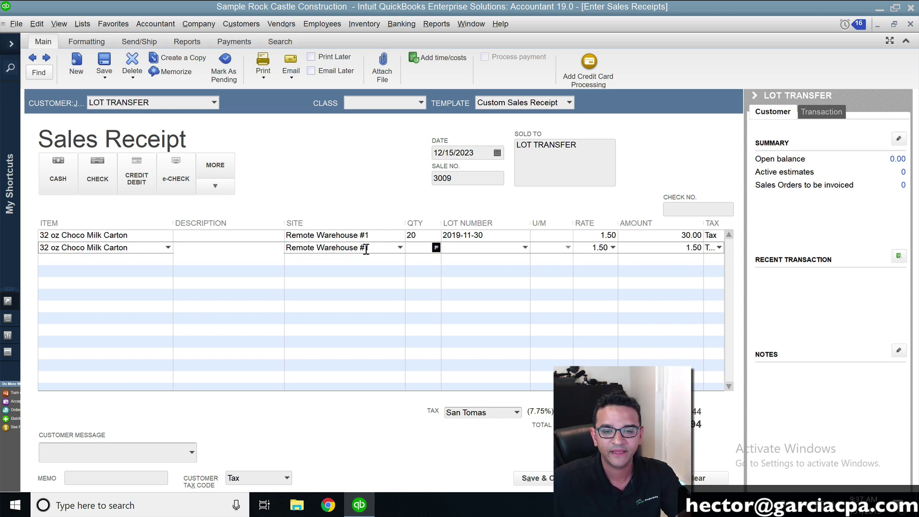
{"action": "left_click", "coordinate": [388, 248]}
{"action": "left_click", "coordinate": [423, 247]}
{"action": "type", "text": "-20"}
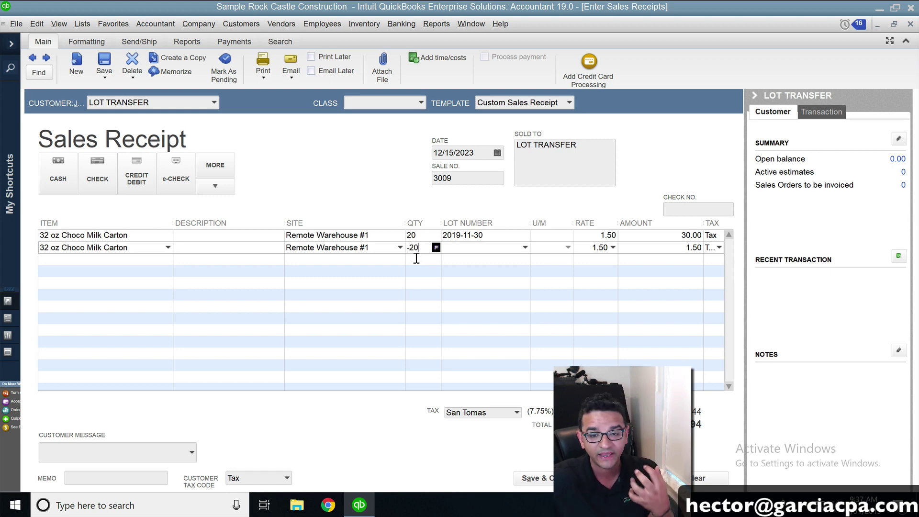
- Set the lot number of the -20 milk carton line to 2019-12-07
{"action": "left_click", "coordinate": [484, 247]}
{"action": "type", "text": "2019"}
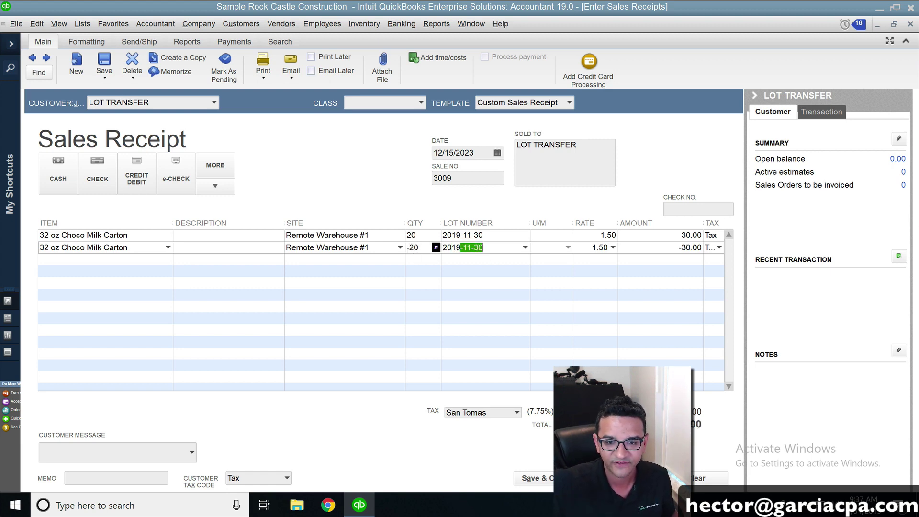
{"action": "type", "text": "-12-07"}
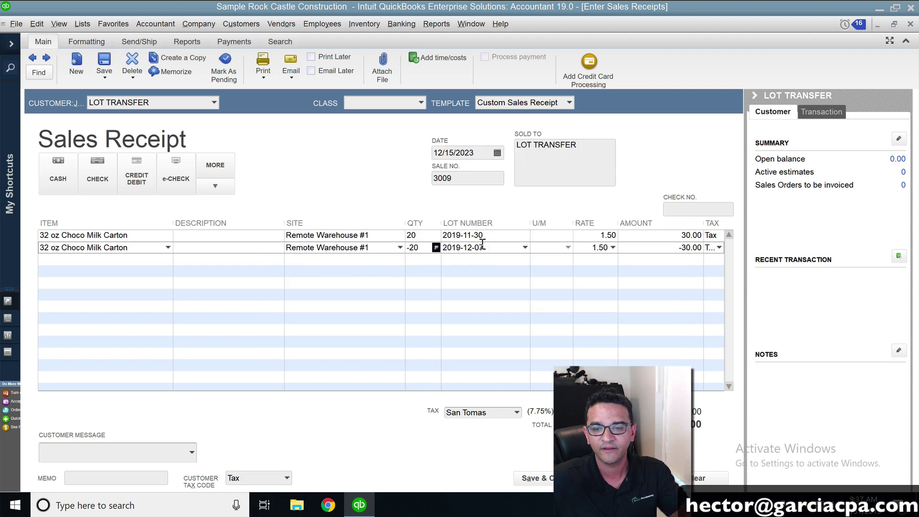
- Accept lot number 2019-12-07 for the -20 milk carton line and commit that line on the sales receipt
{"action": "left_click", "coordinate": [484, 262]}
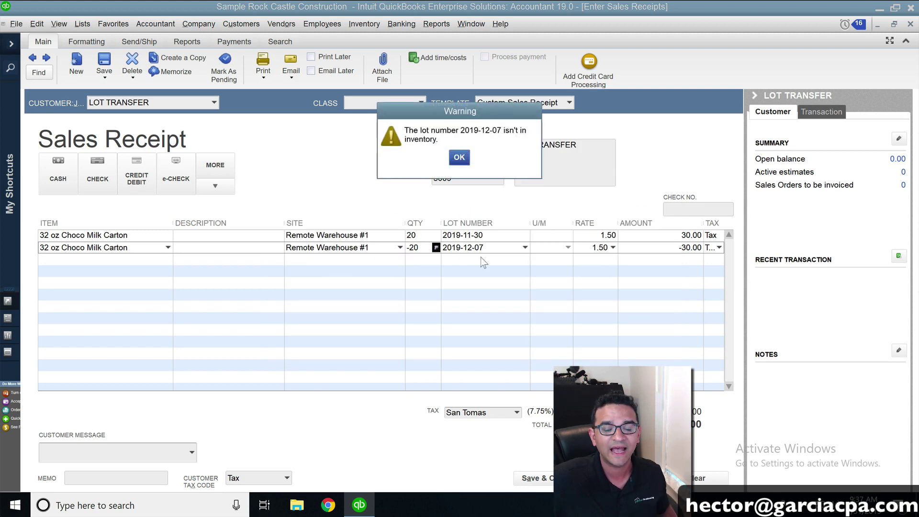
{"action": "left_click", "coordinate": [459, 158]}
{"action": "left_click", "coordinate": [503, 249]}
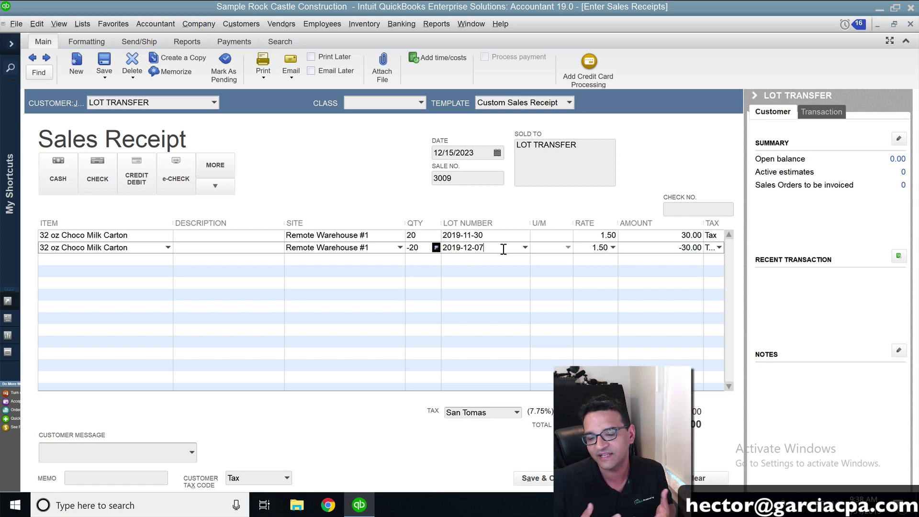
{"action": "left_click", "coordinate": [486, 259]}
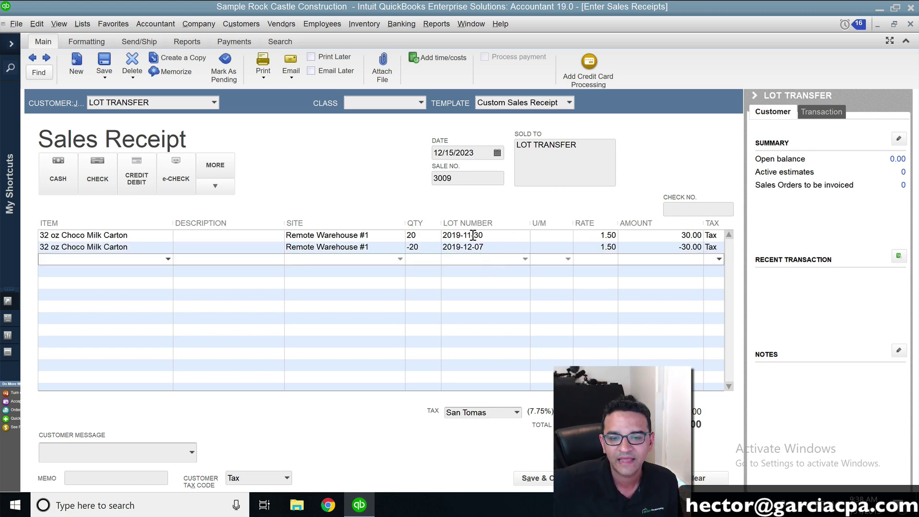
- Set the tax code of both milk carton lines to Non and save and close the sales receipt
{"action": "left_click", "coordinate": [715, 235]}
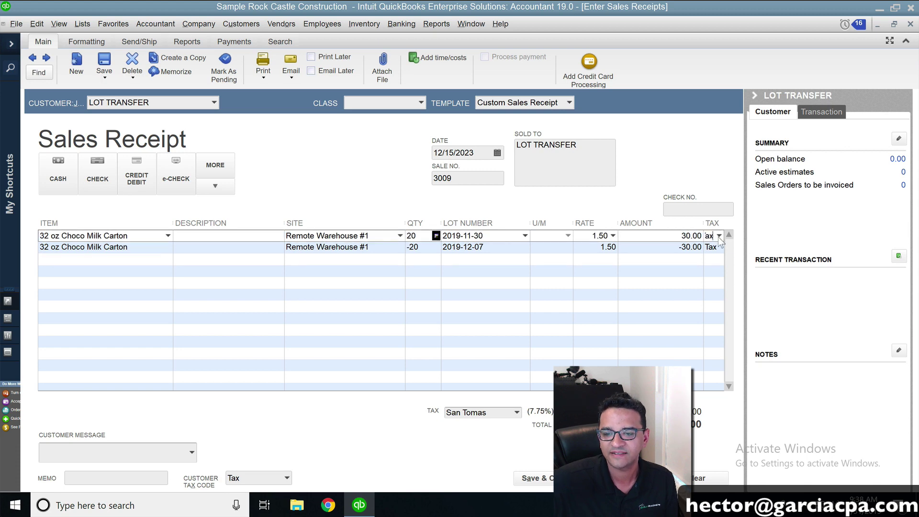
{"action": "left_click", "coordinate": [718, 235]}
{"action": "left_click", "coordinate": [703, 282]}
{"action": "left_click", "coordinate": [719, 248]}
{"action": "left_click", "coordinate": [718, 247]}
{"action": "left_click", "coordinate": [704, 294]}
{"action": "left_click", "coordinate": [520, 271]}
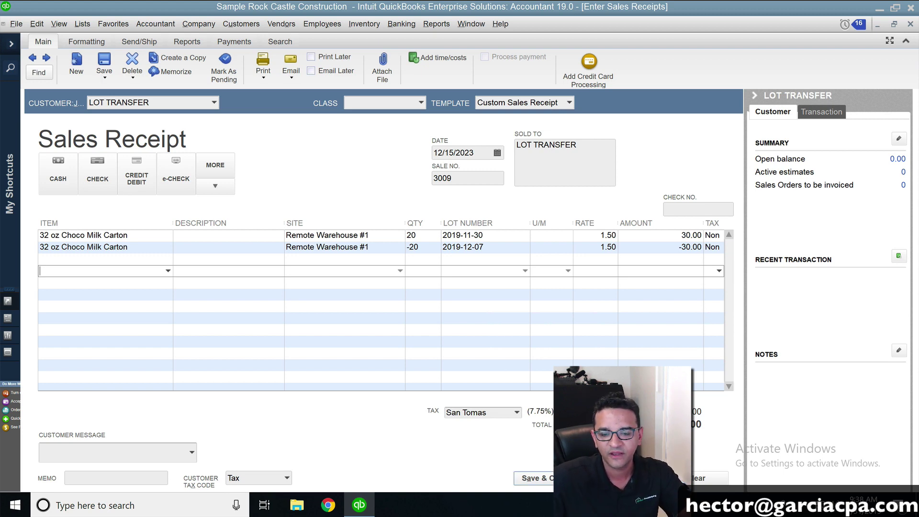
{"action": "left_click", "coordinate": [551, 478]}
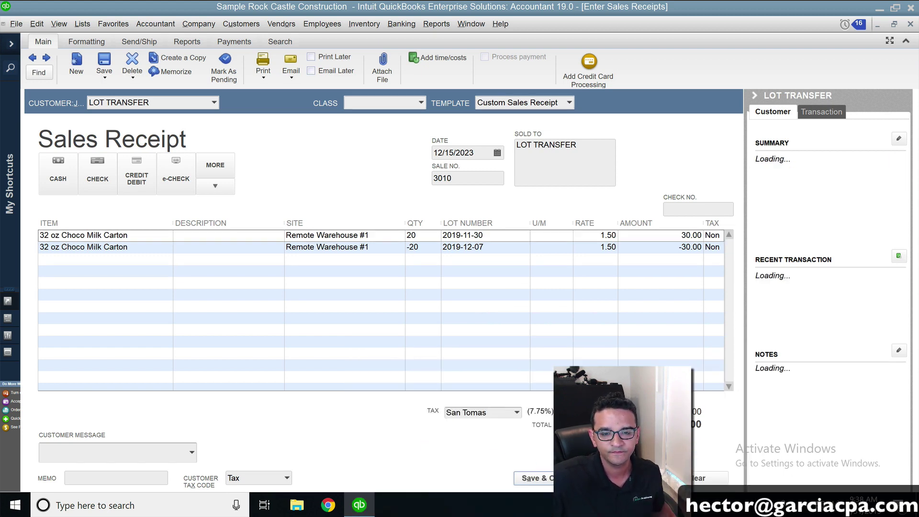
- Review the quantity on hand by lot number for 32 oz Choco Milk Carton in the Inventory Center, then close the view
{"action": "left_click", "coordinate": [466, 26]}
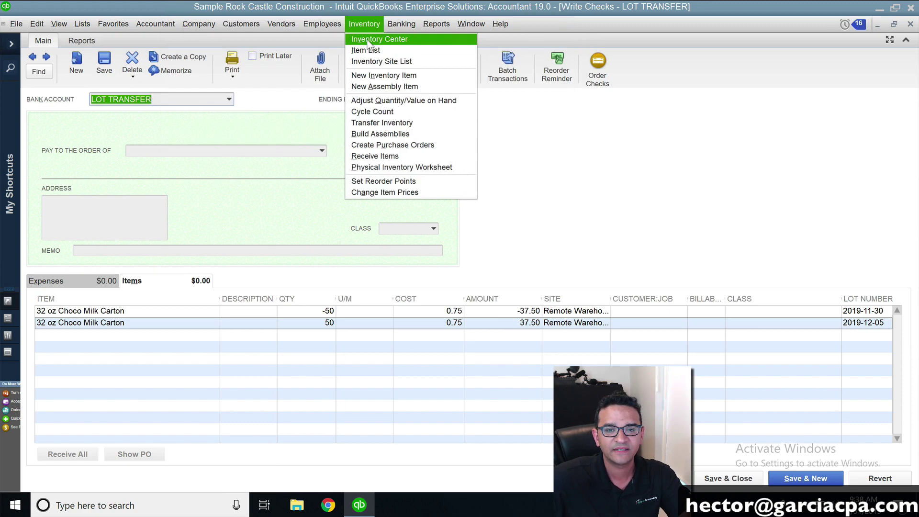
{"action": "left_click", "coordinate": [368, 39]}
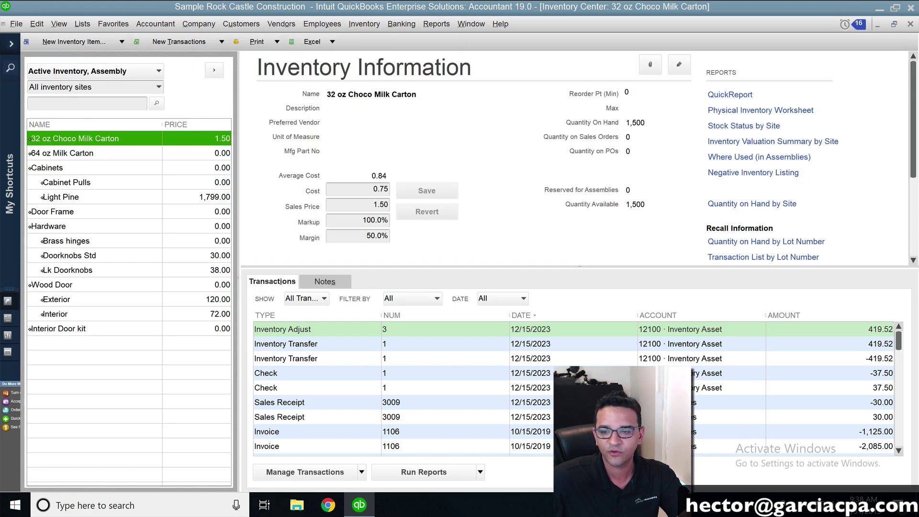
{"action": "left_click", "coordinate": [768, 243]}
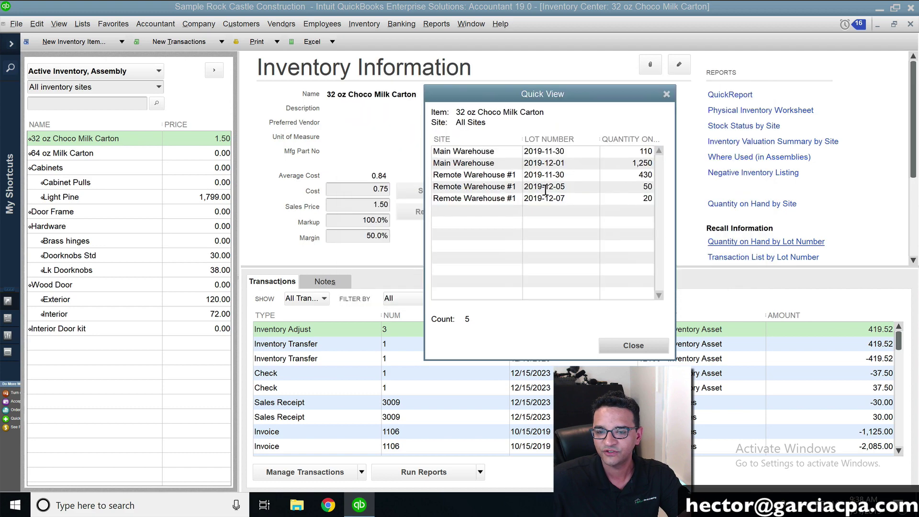
{"action": "left_click", "coordinate": [633, 345]}
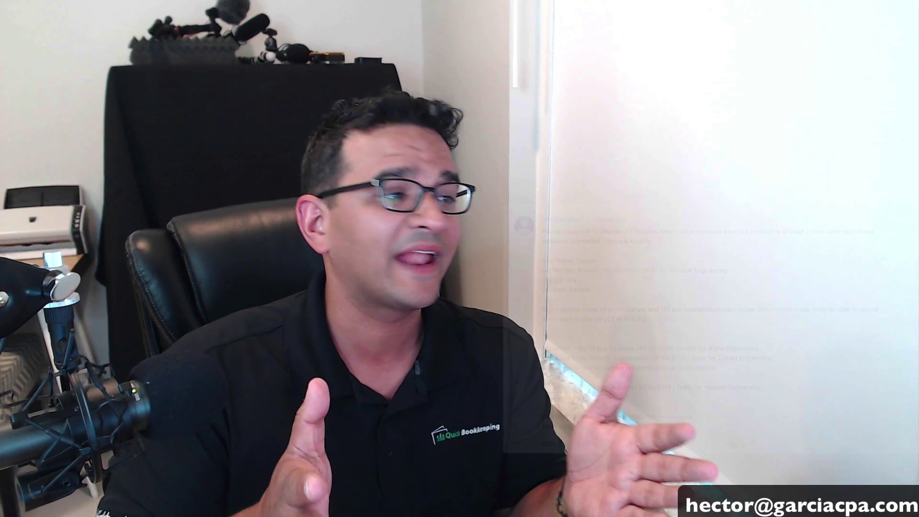